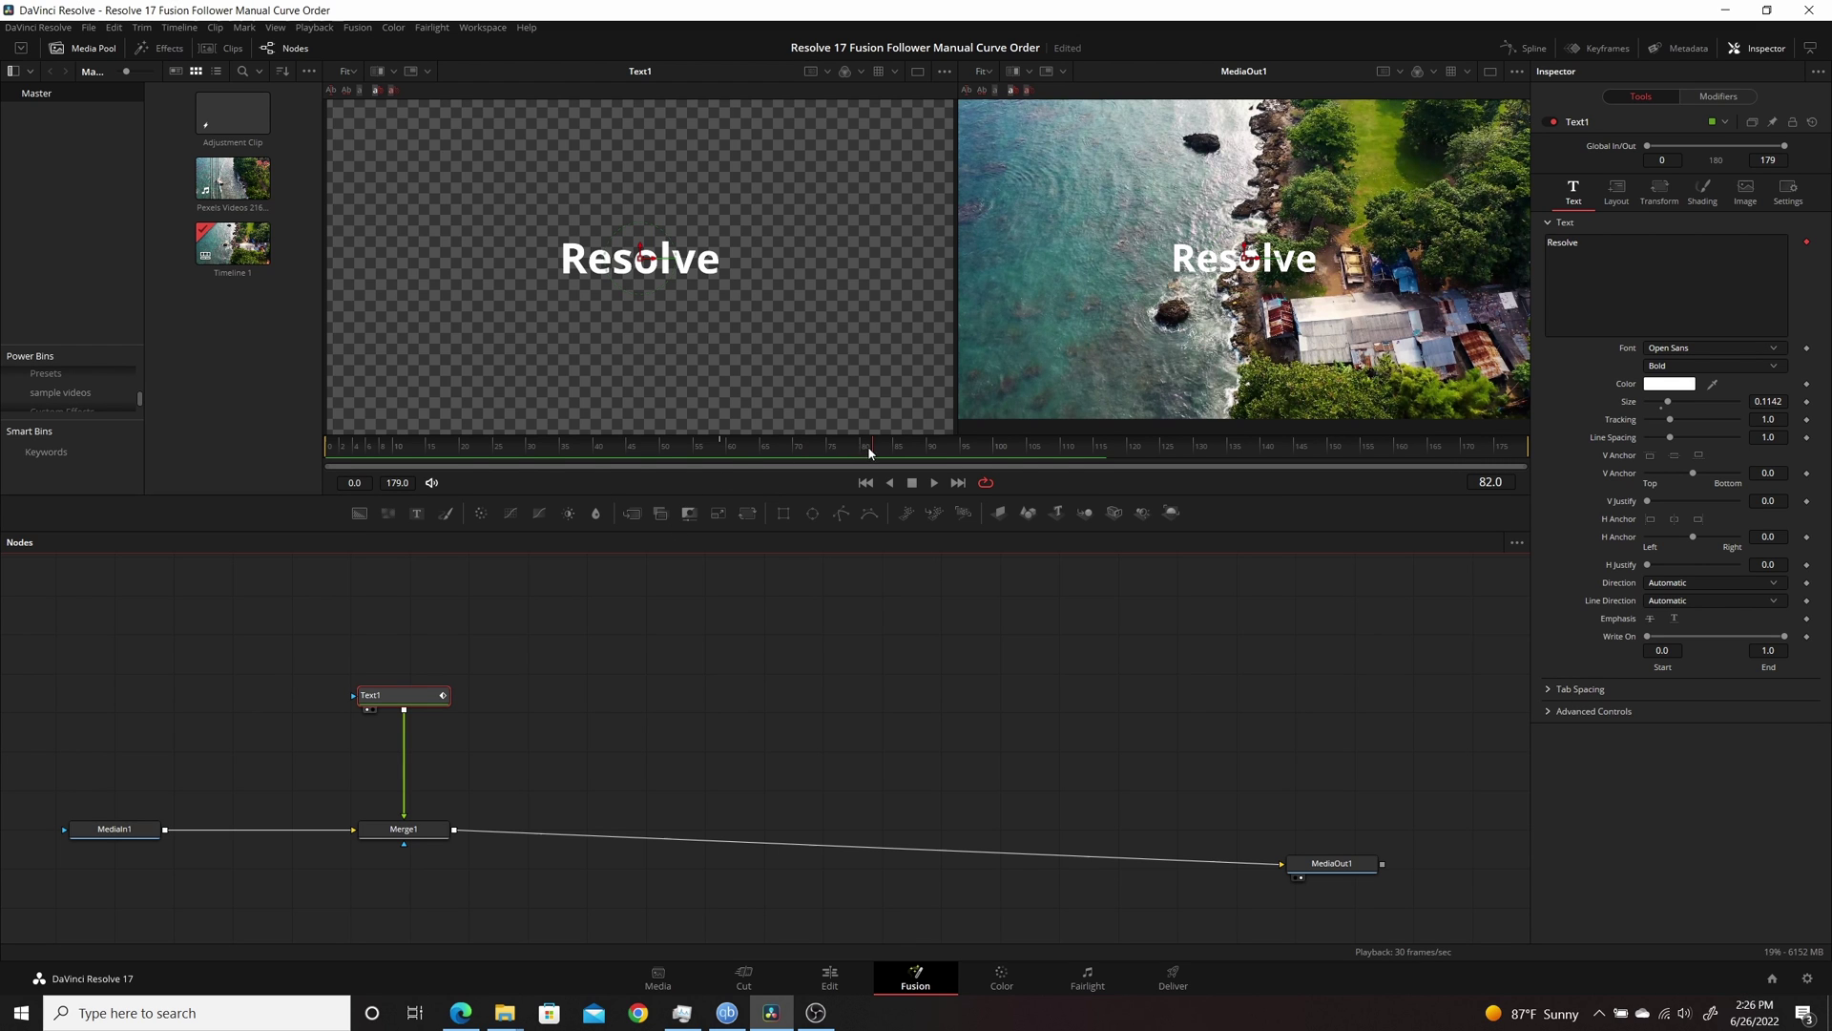
Step: Rewind the preview to frame 0 and remove the existing Follower1 from the Resolve text
drag(868, 445, 329, 451)
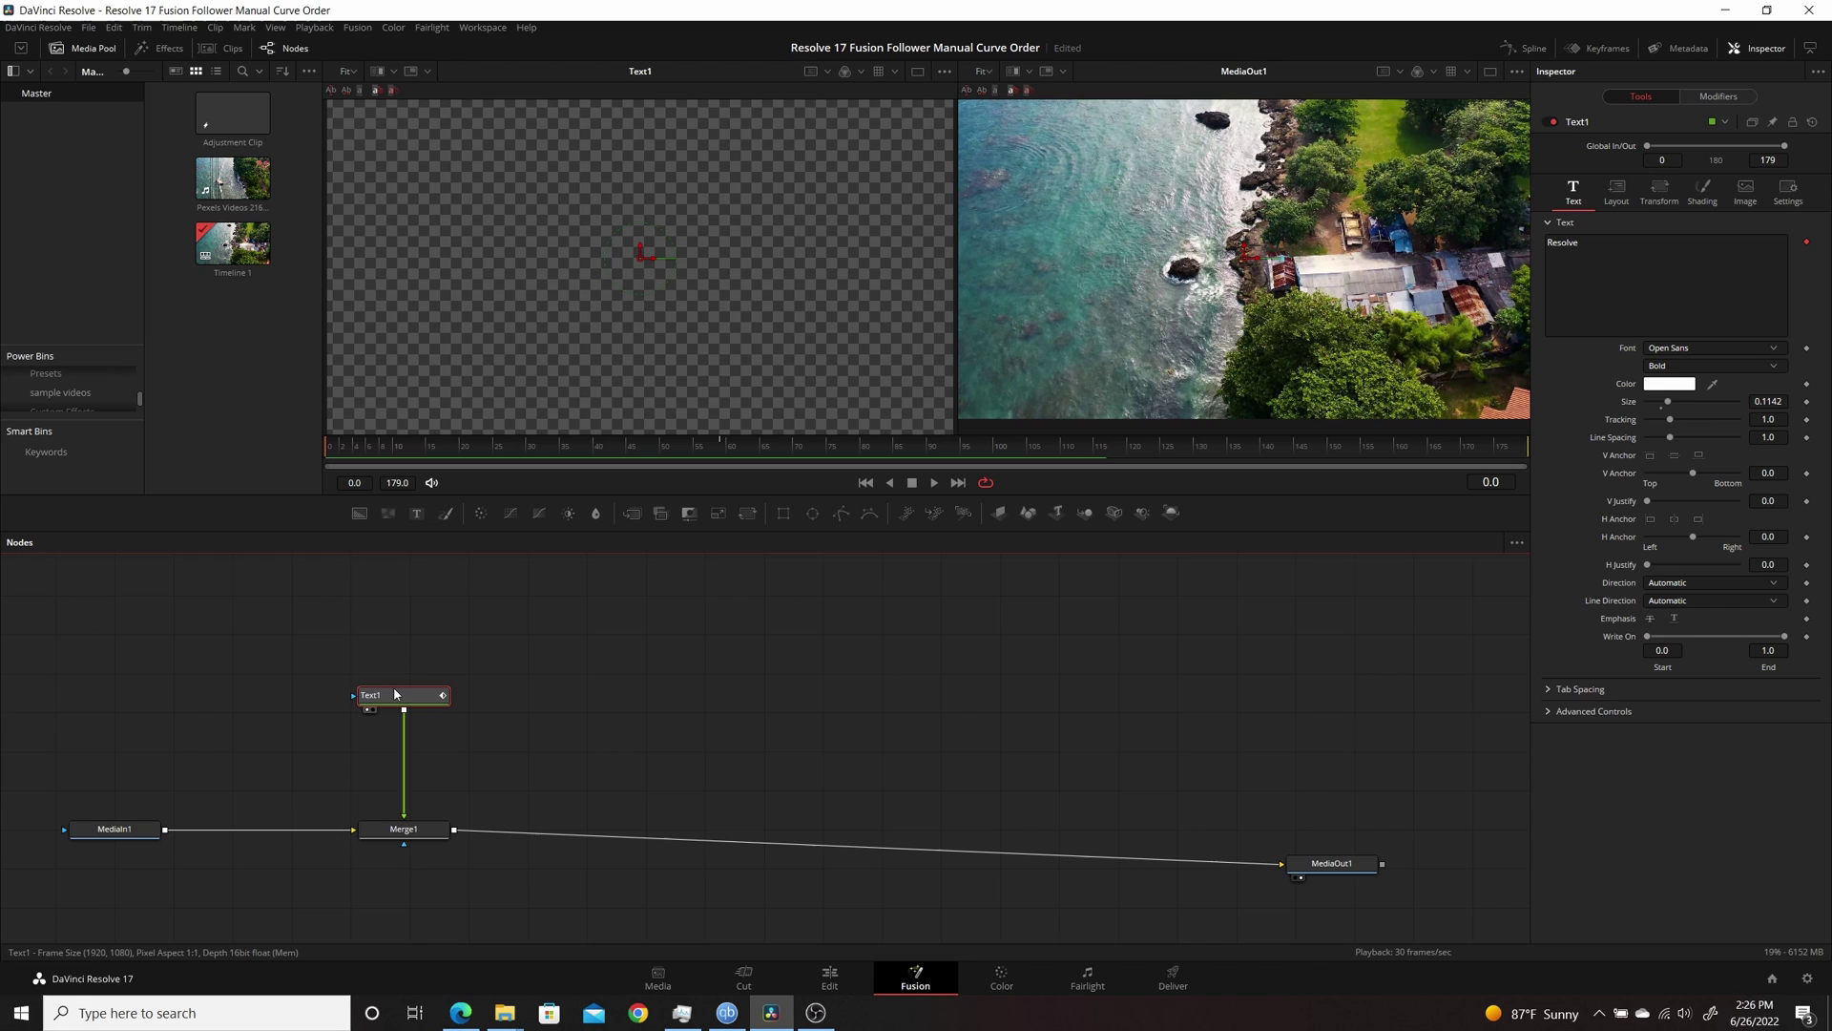
drag(389, 699, 391, 701)
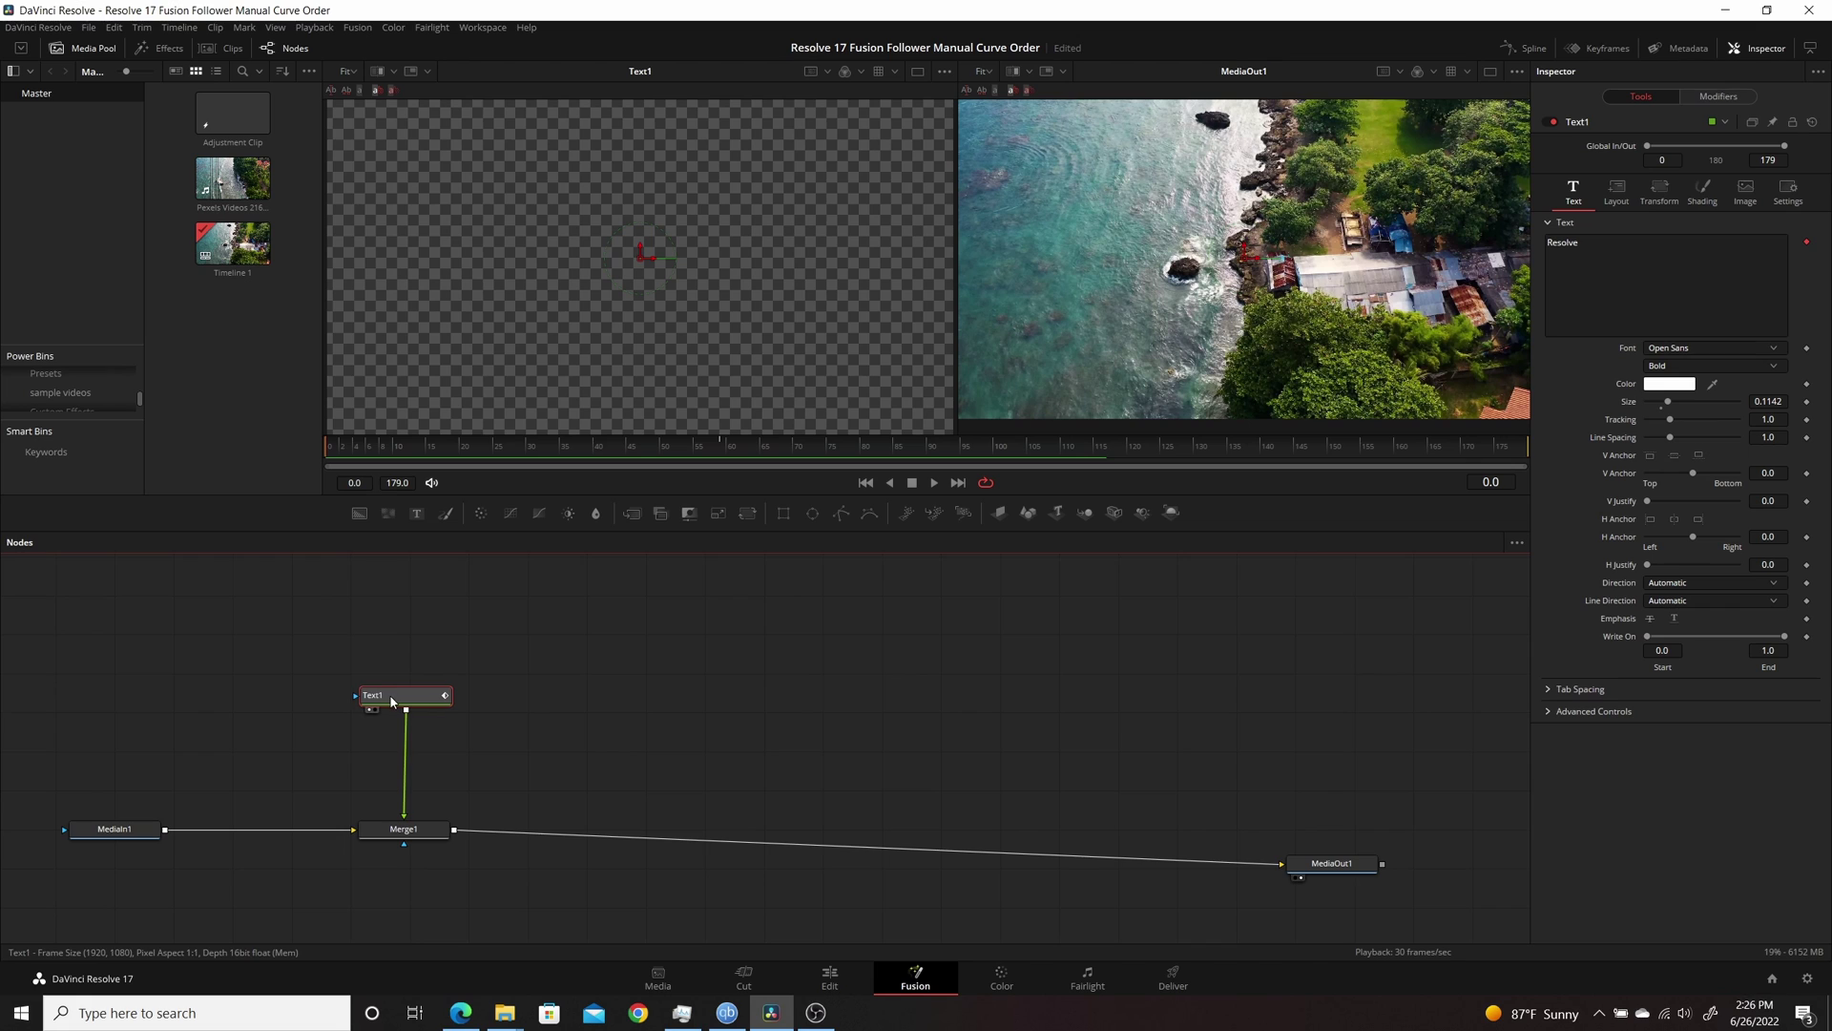
right_click(1617, 256)
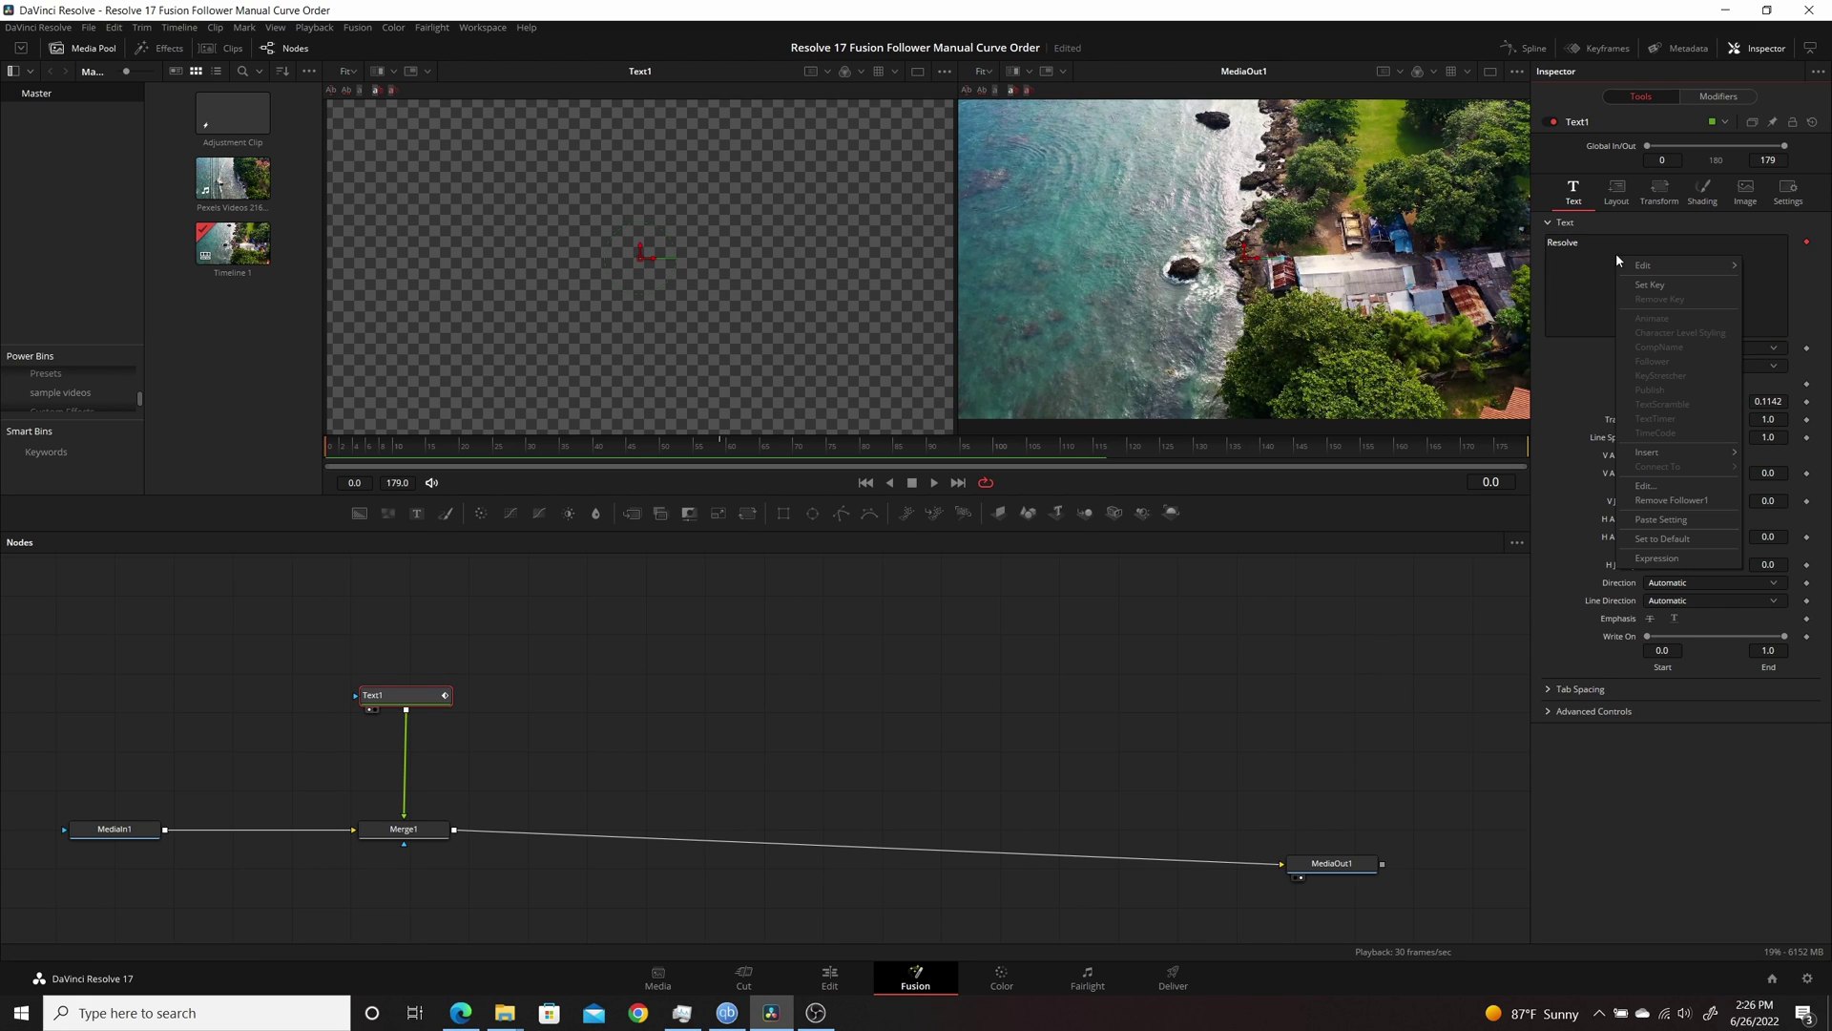
click(1677, 500)
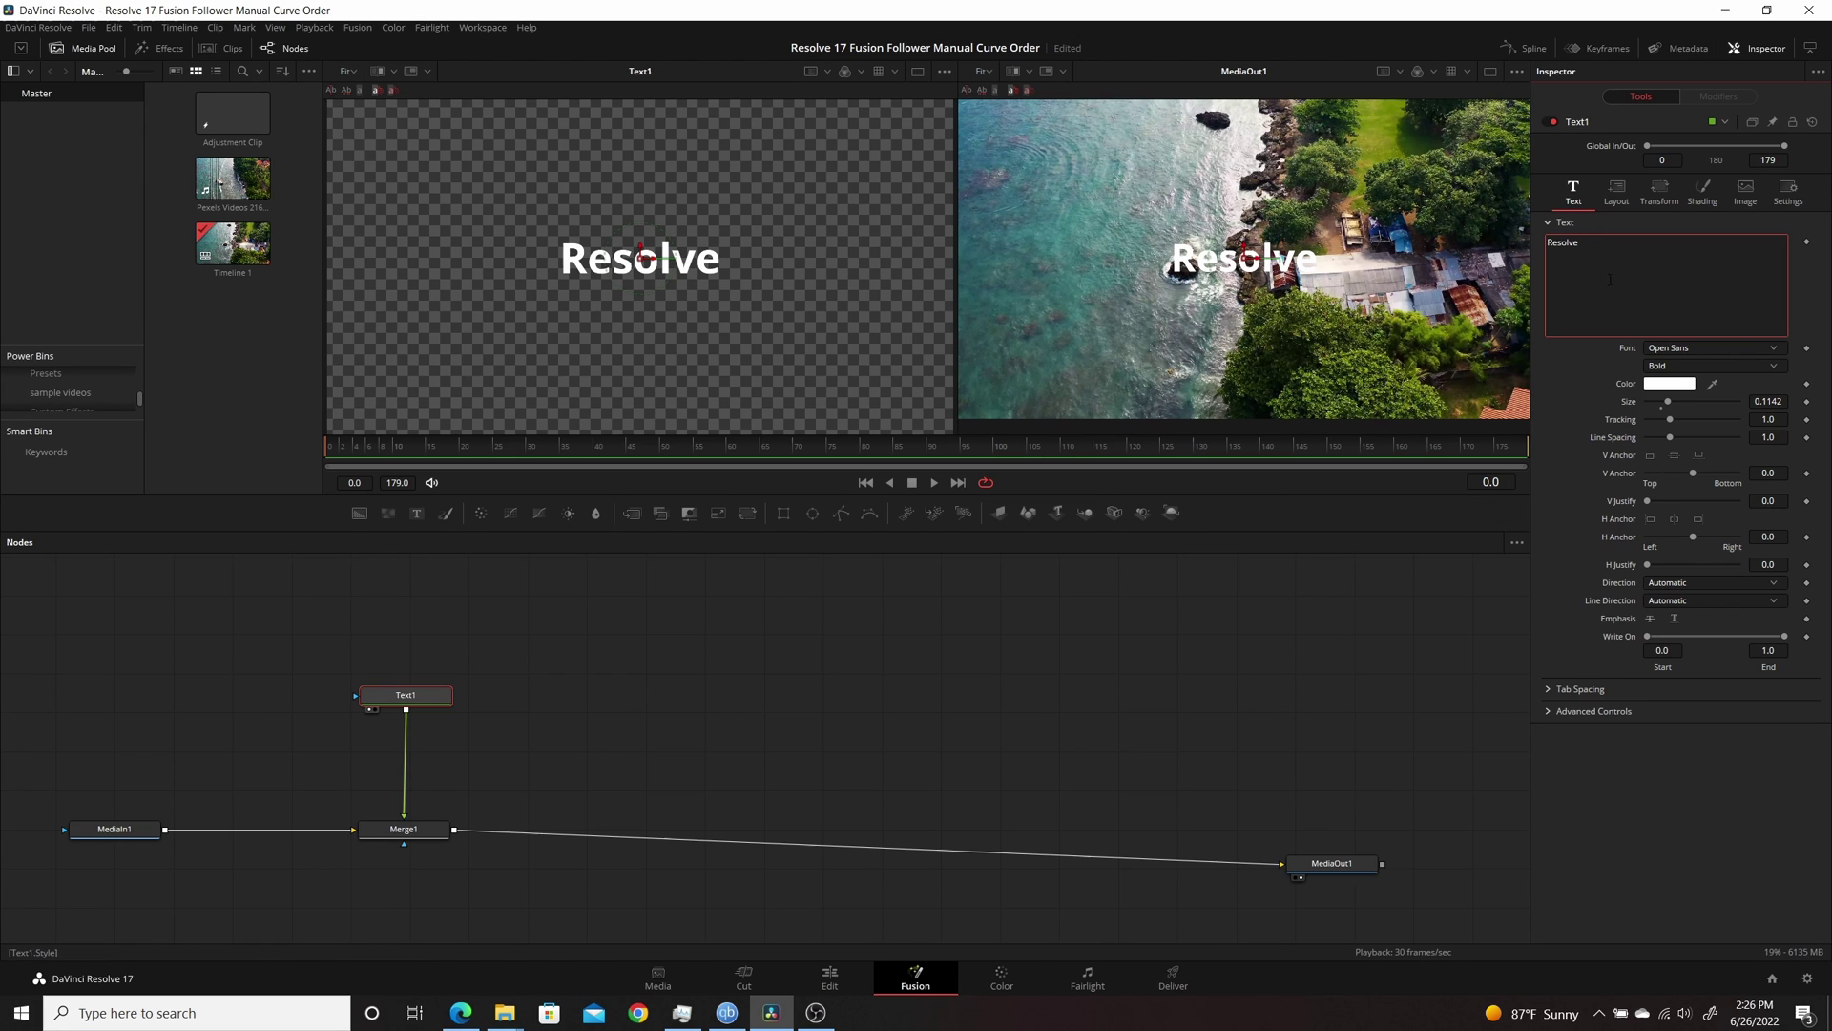
Step: Apply a fresh Follower to the text and show its Modifiers settings
right_click(1626, 304)
click(1669, 376)
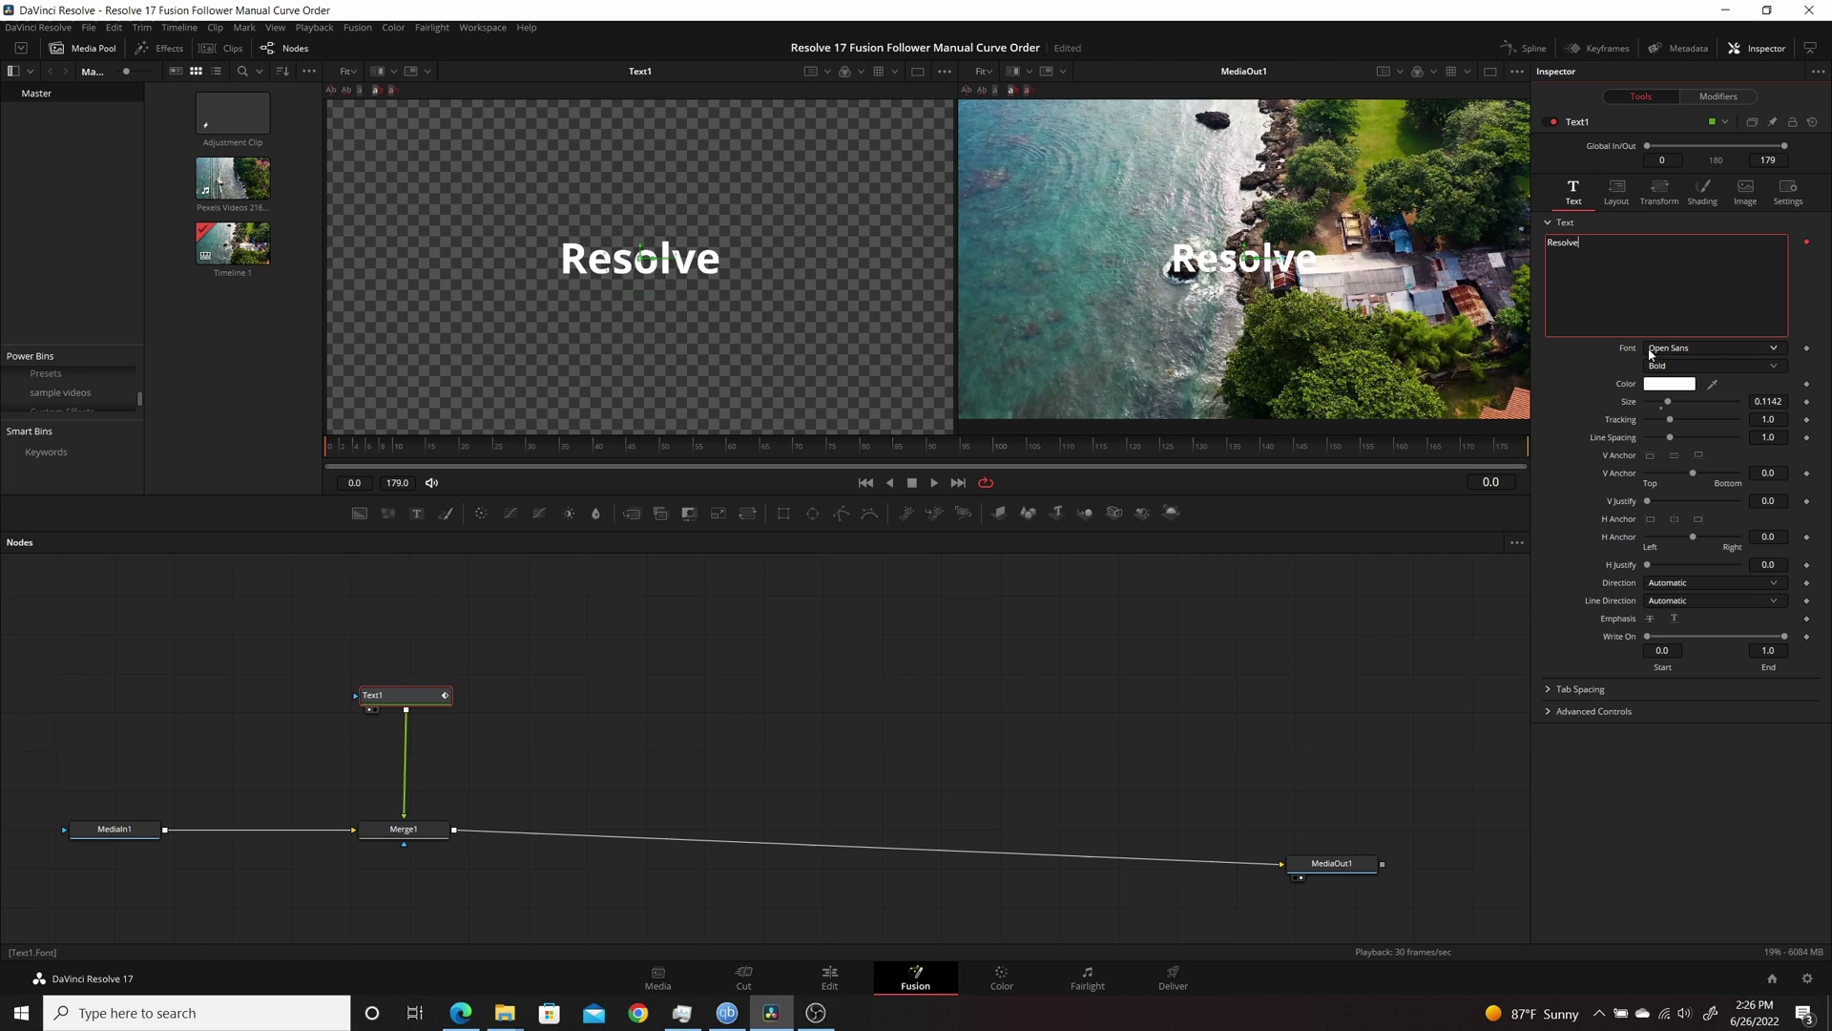
click(1708, 100)
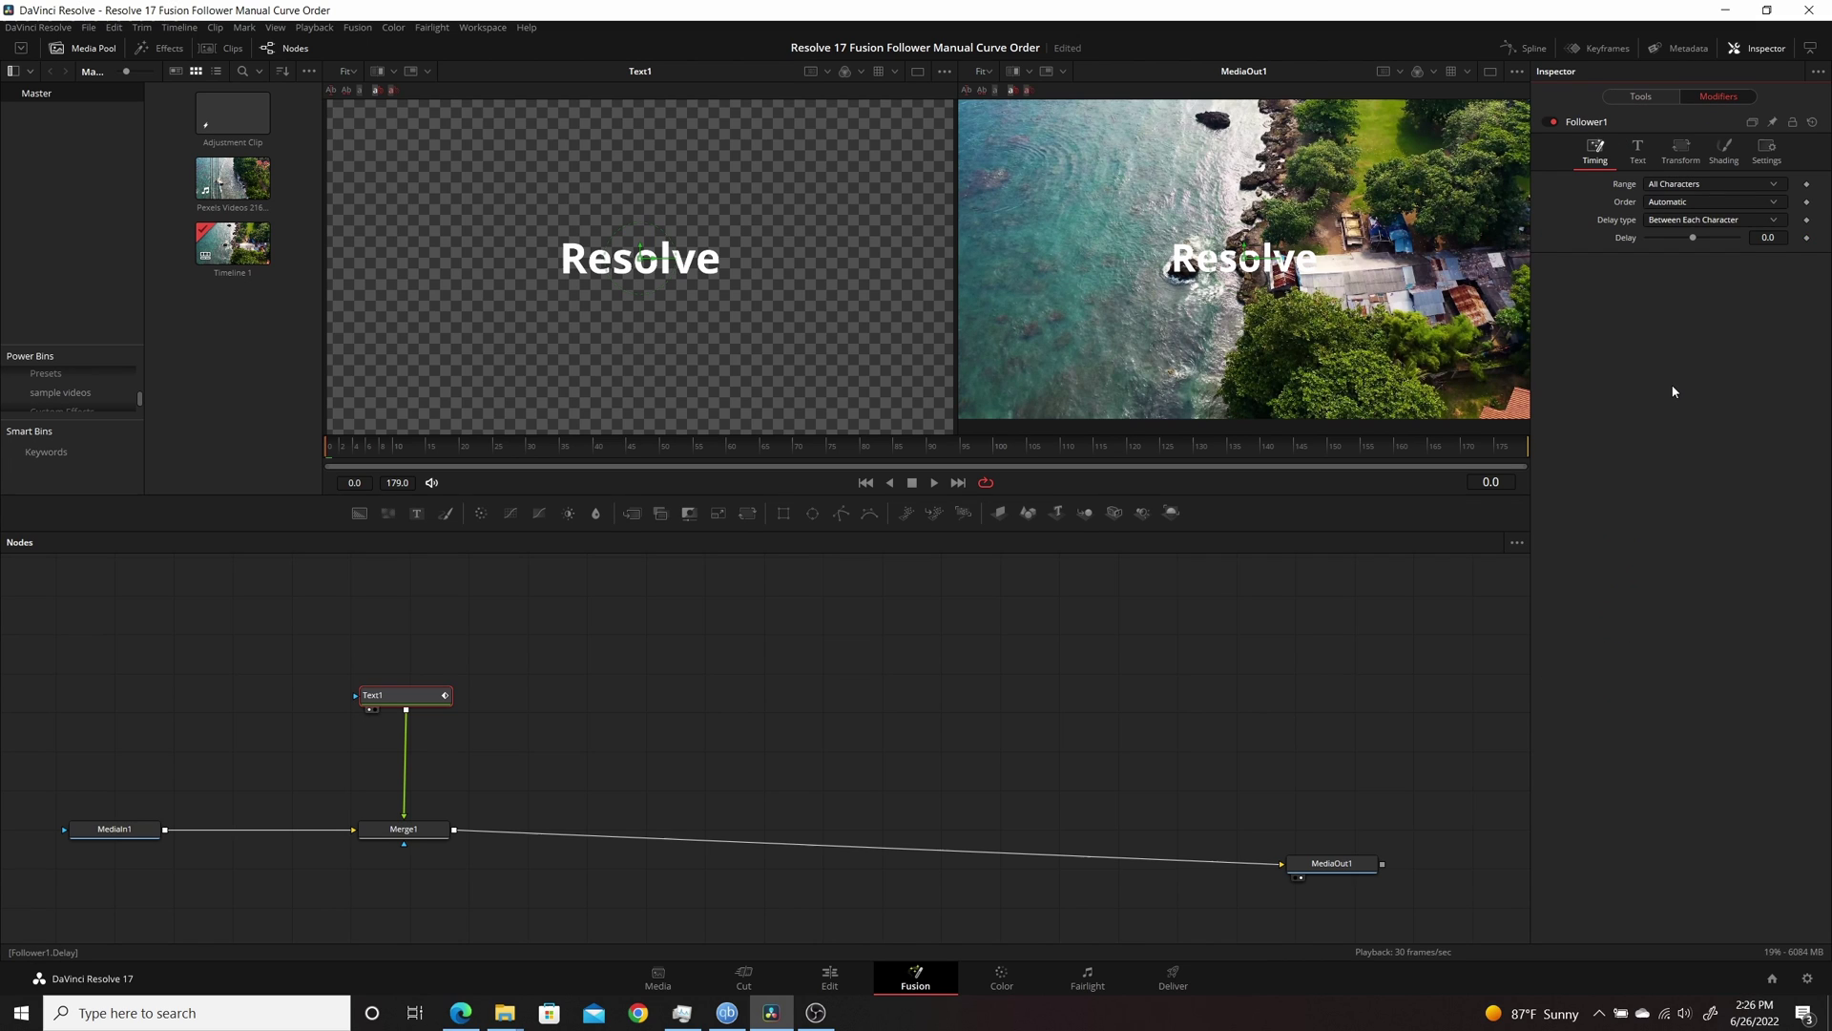
Step: Keep Follower1's Range at All Characters and set its Order to Manual Curve
click(1682, 184)
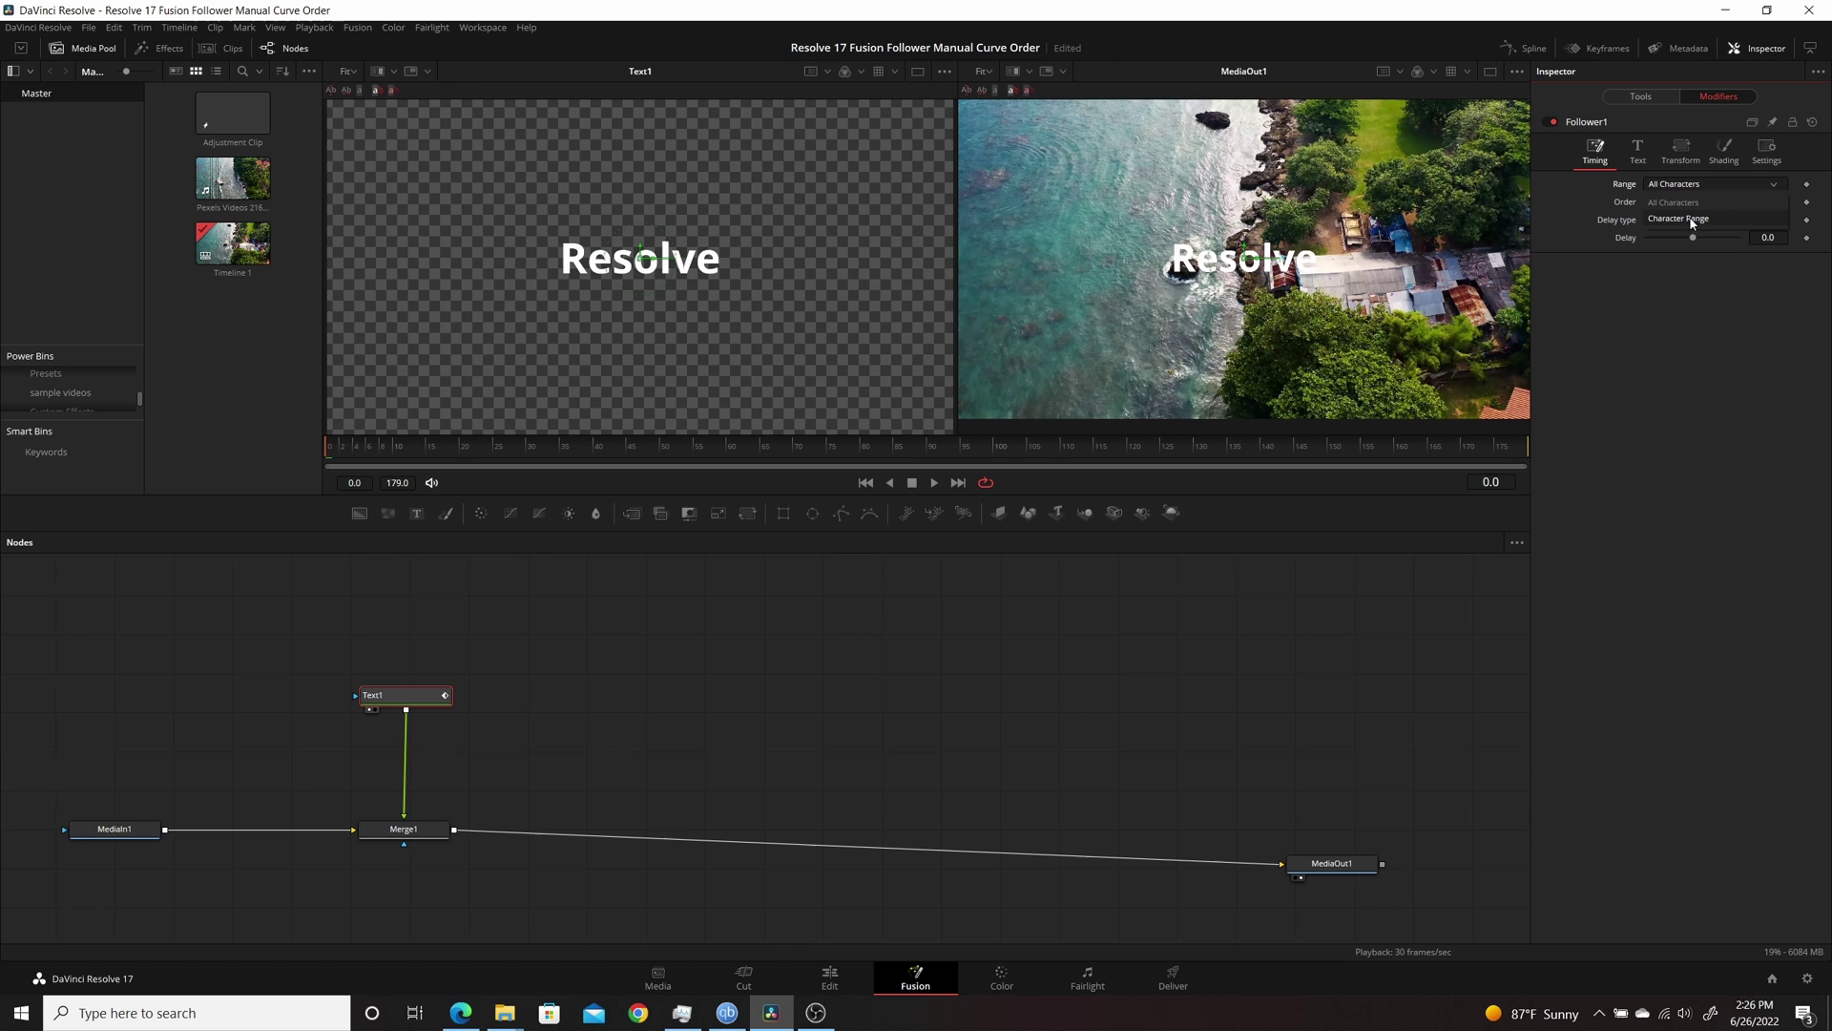
click(1689, 223)
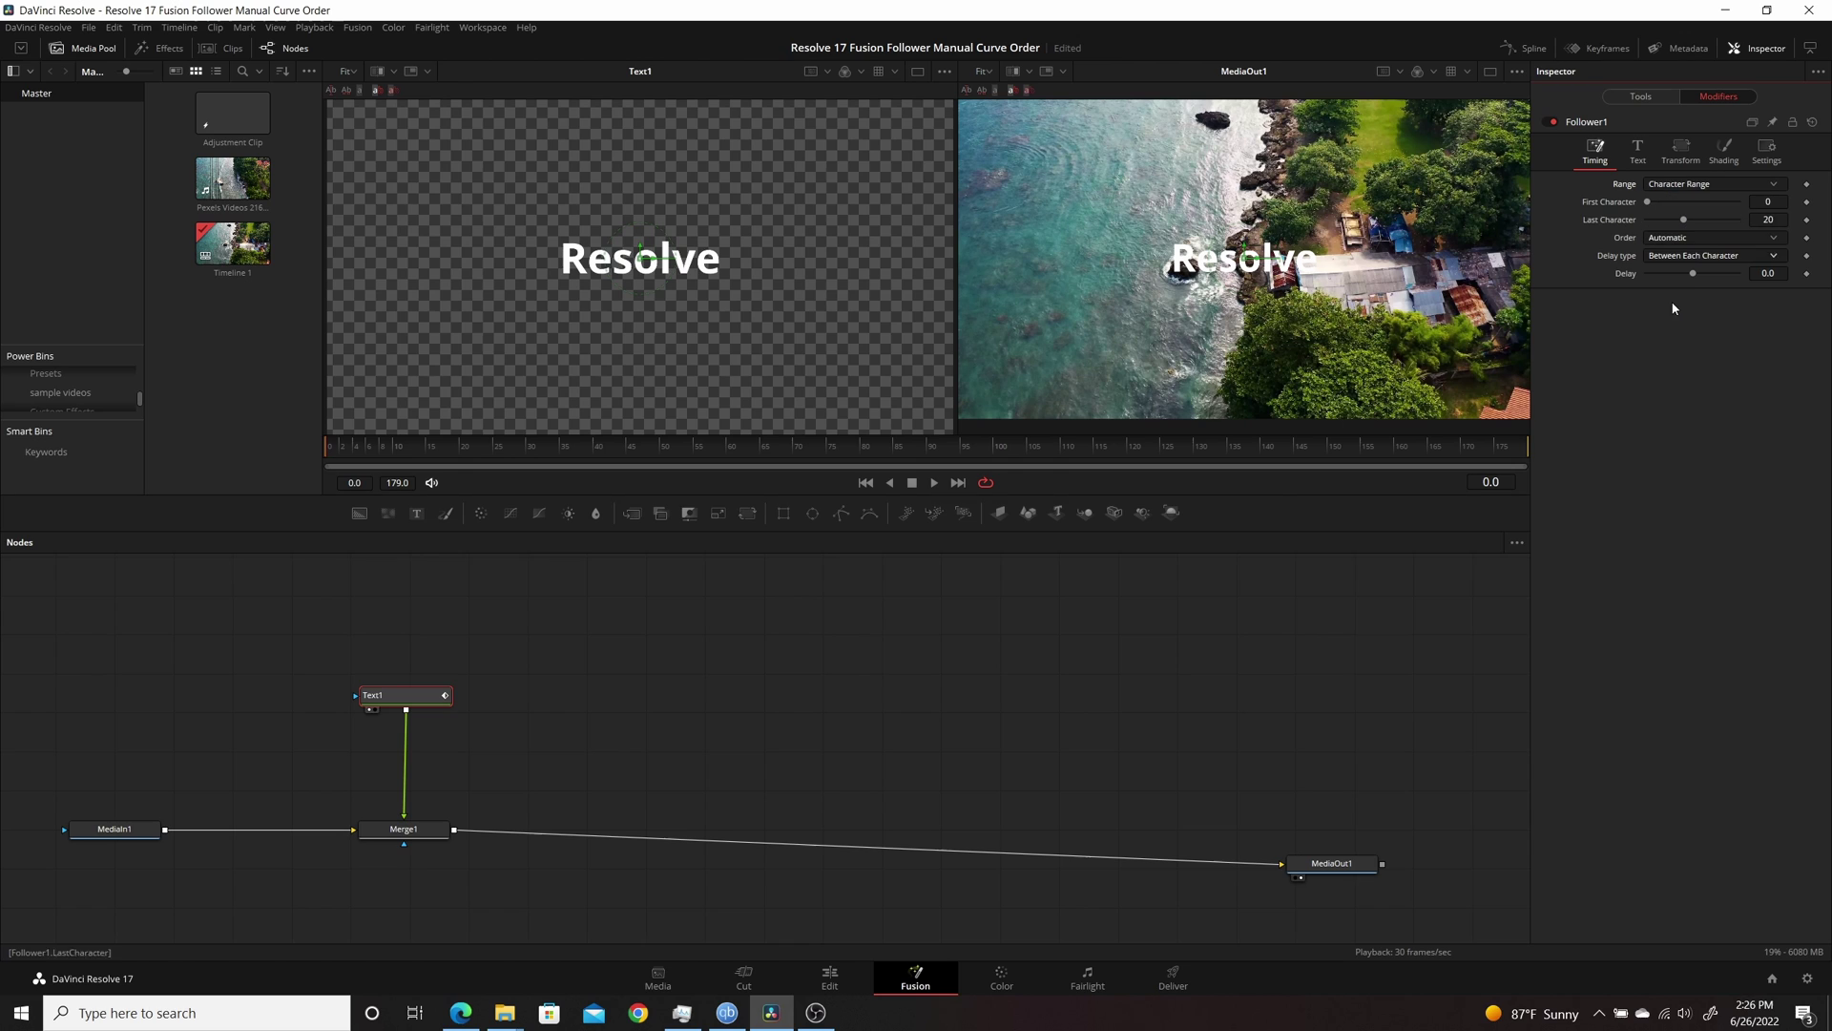
click(1676, 191)
click(1676, 203)
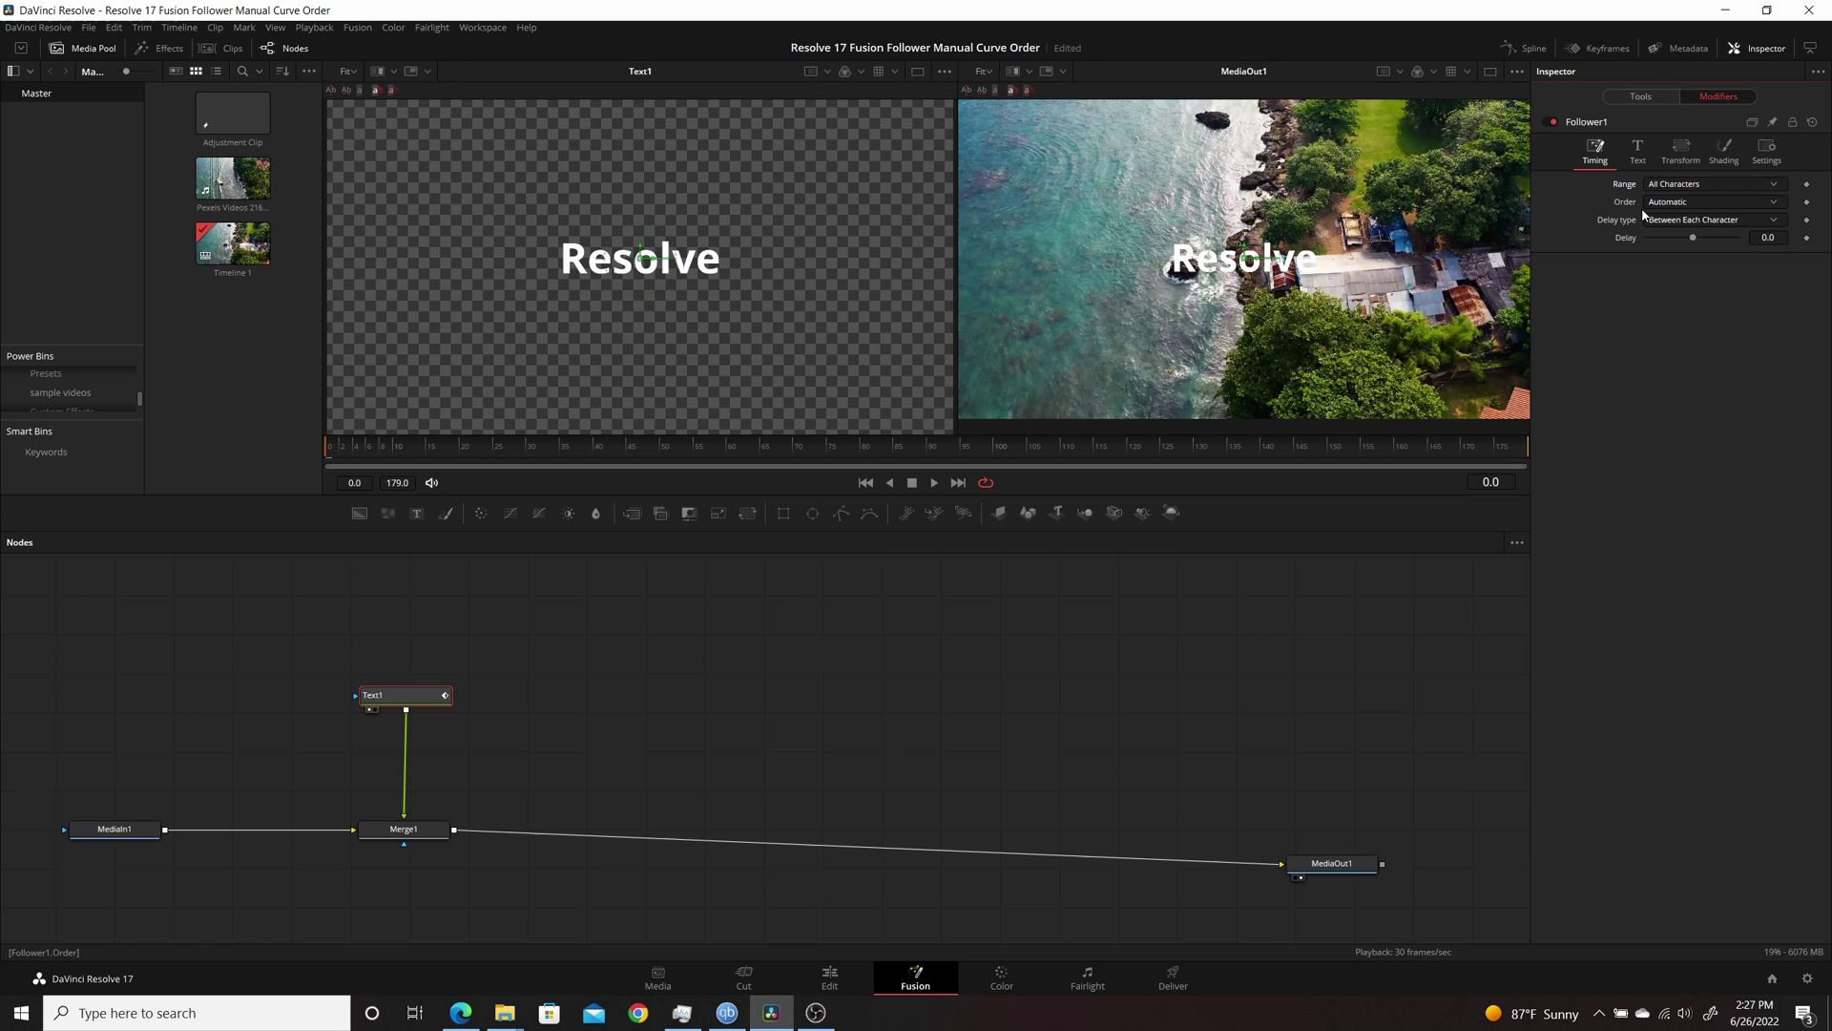
click(1661, 203)
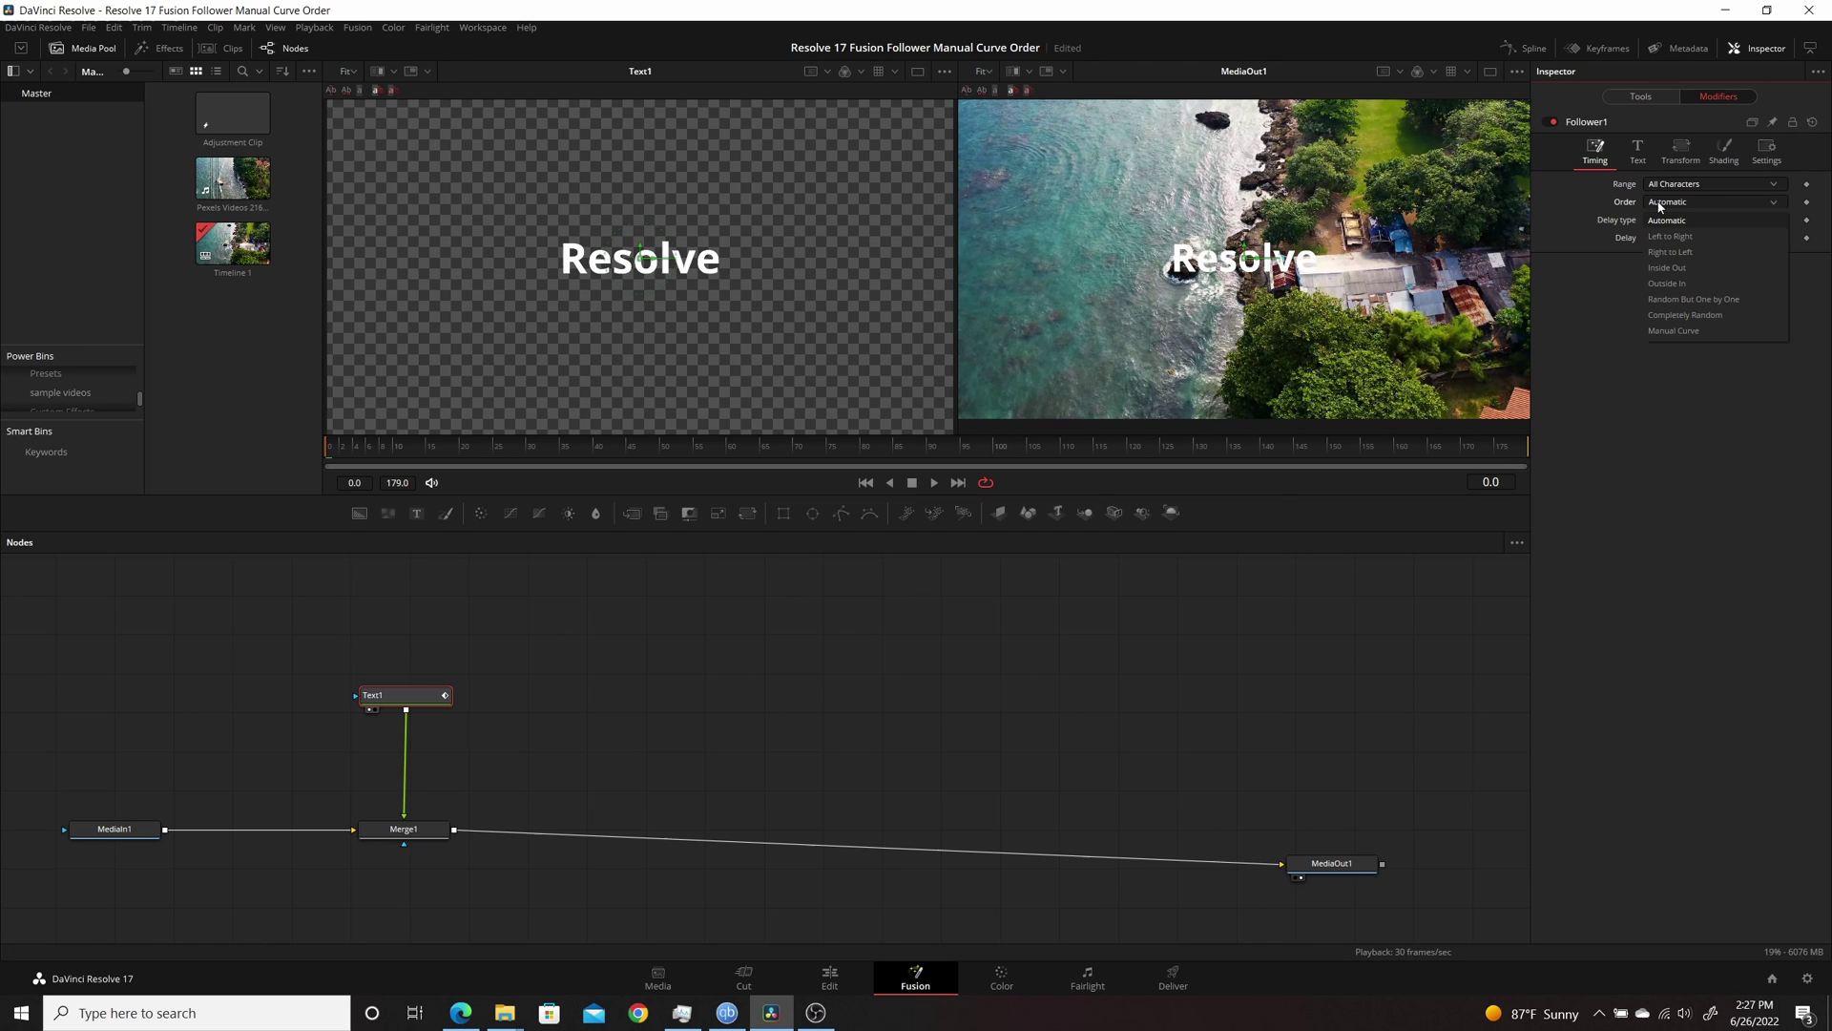
click(1680, 338)
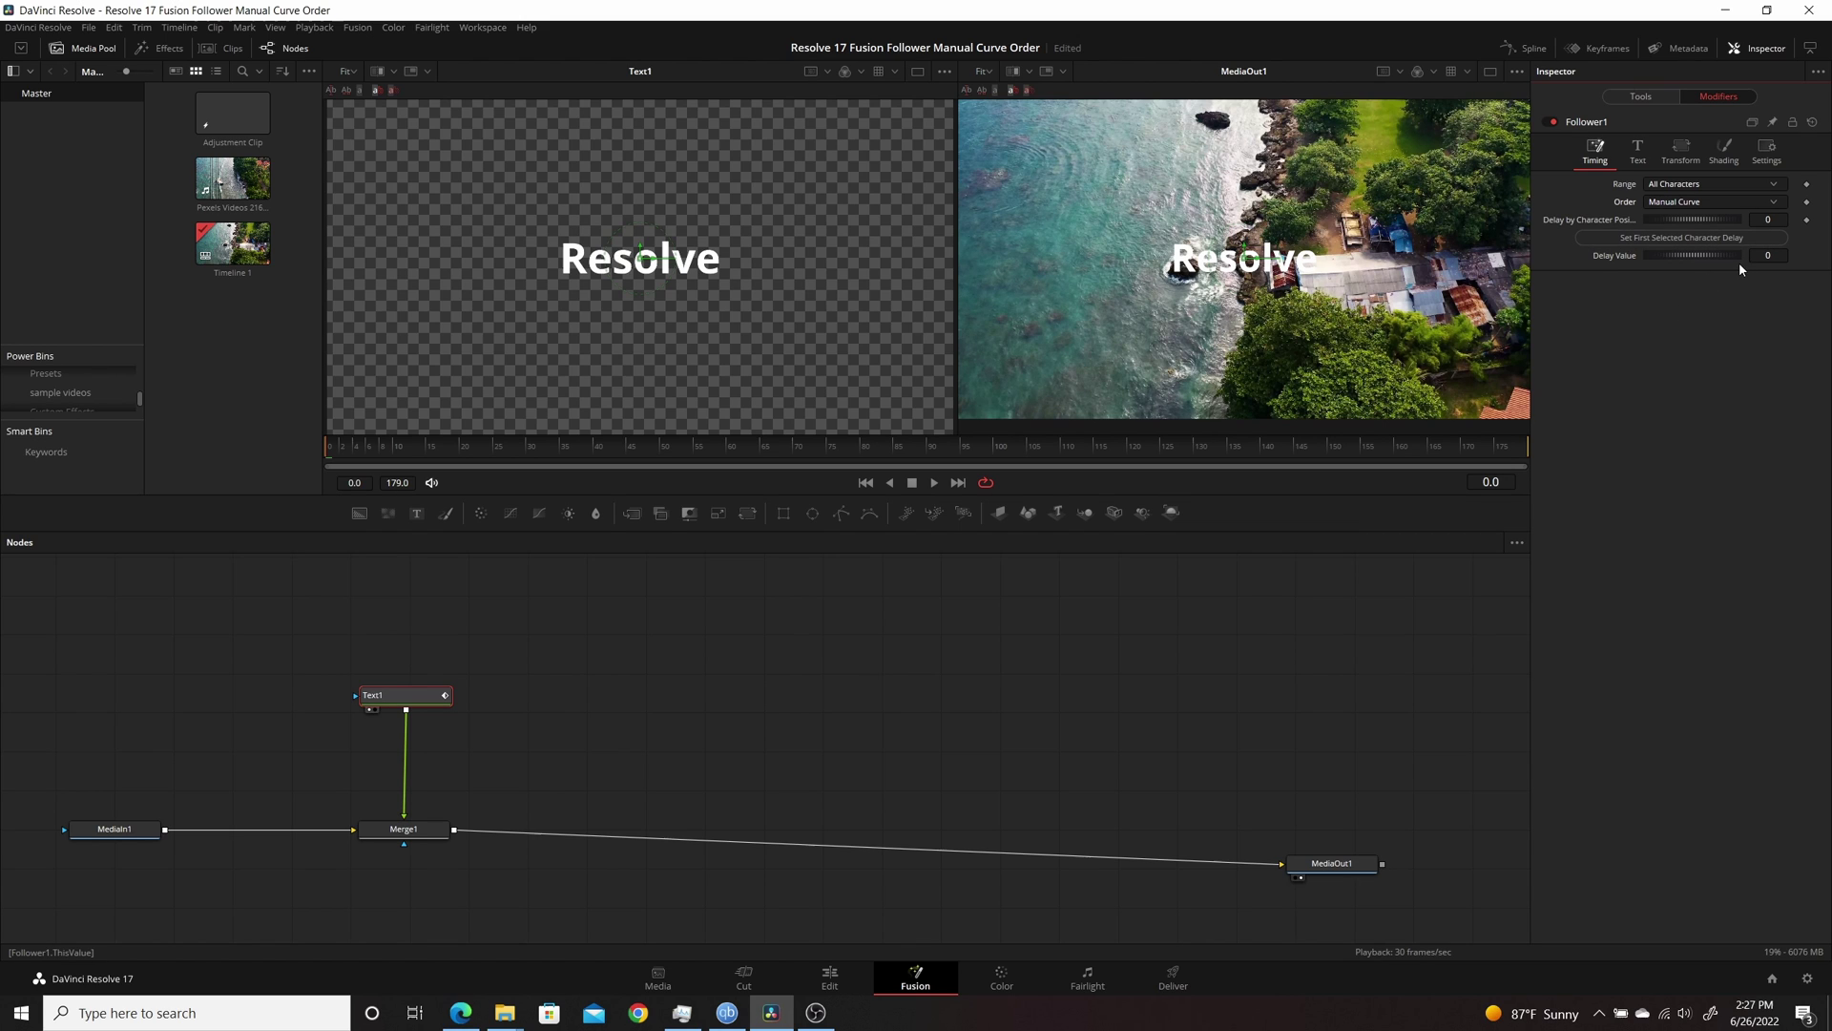
Step: On the Shading tab, keyframe the Follower's character Size at 0 on frame 0
click(1727, 149)
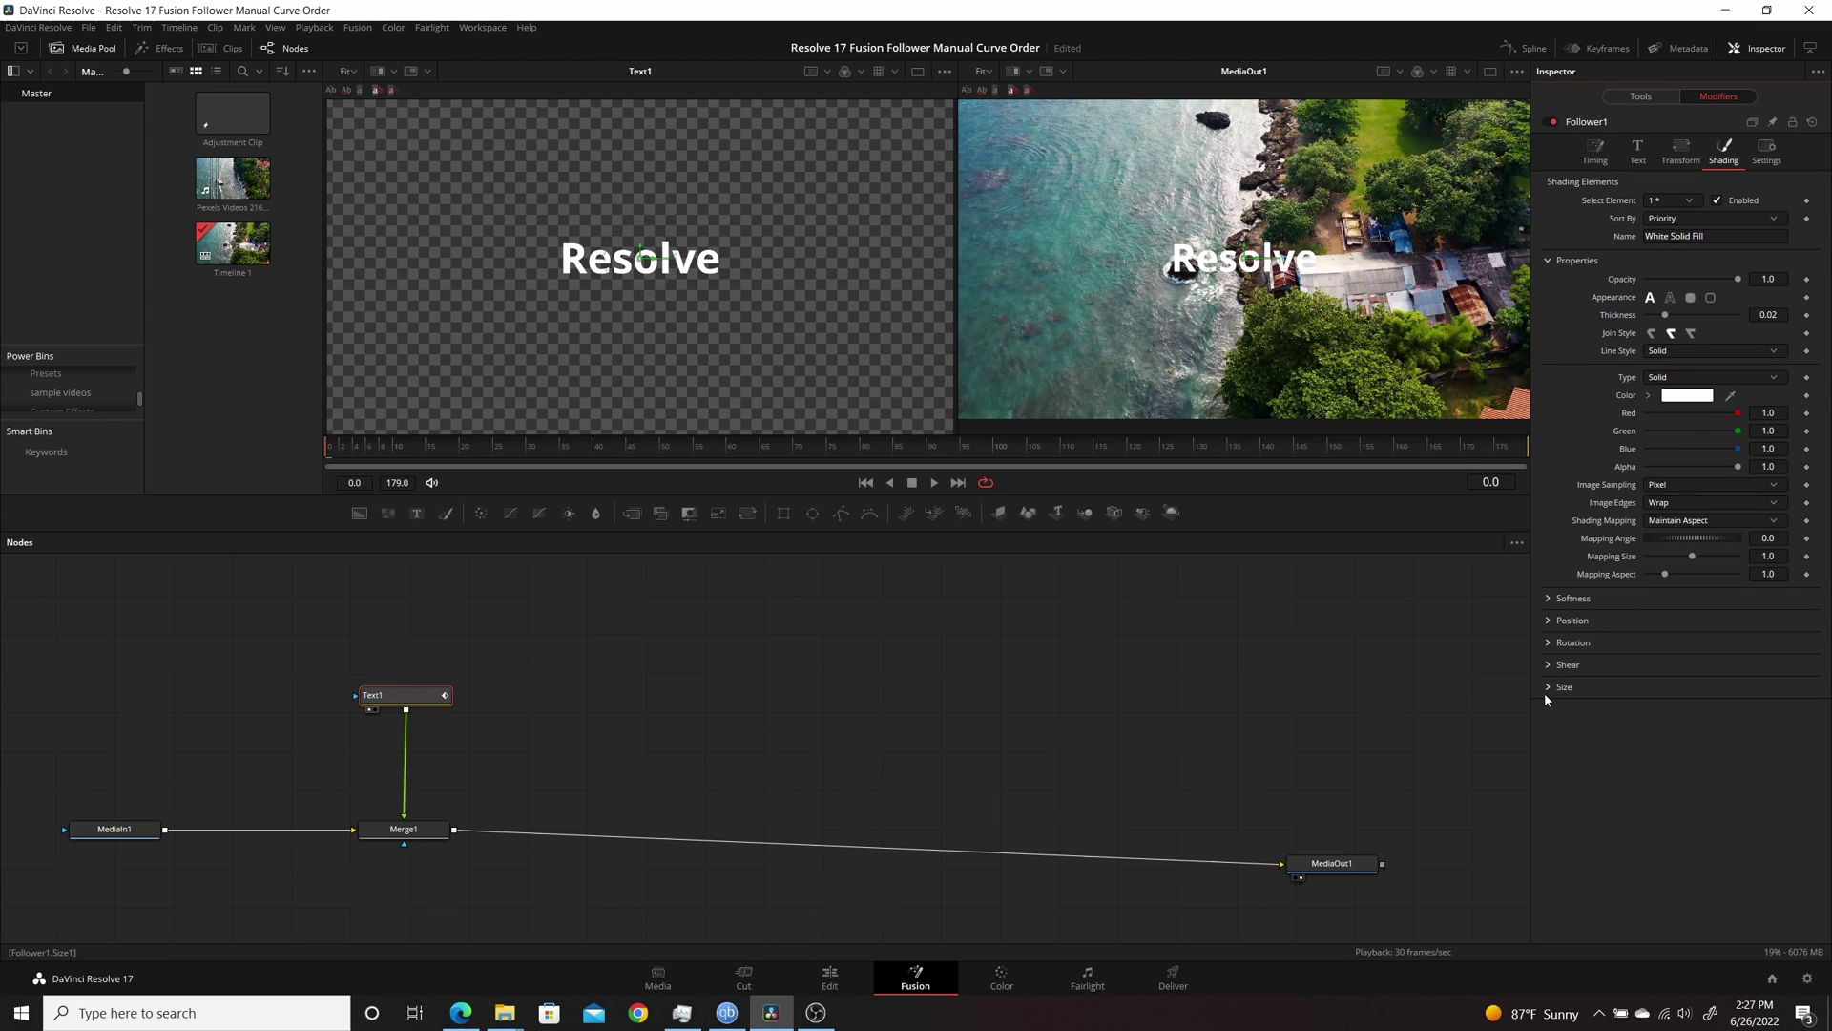
click(1550, 688)
click(1806, 705)
drag(1665, 718, 1624, 729)
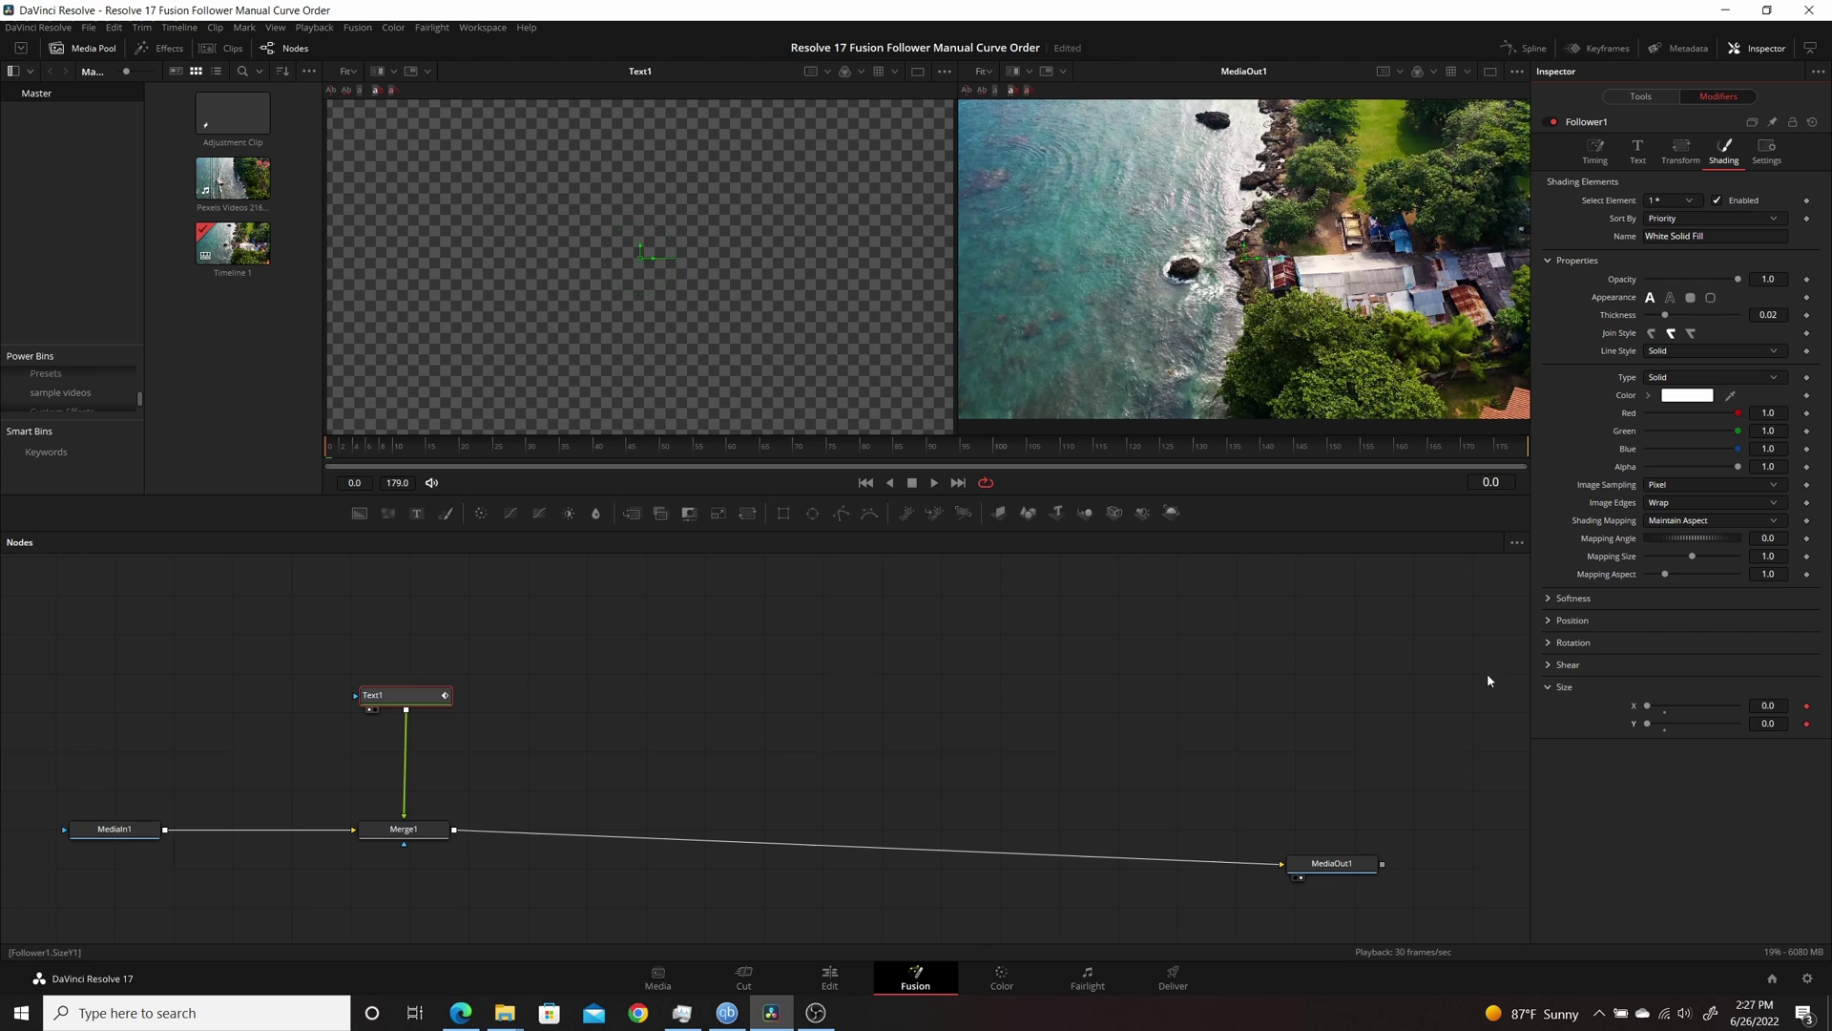
Step: At frame 59, set Size X and Y to 1.0, then scrub back to preview
click(1490, 482)
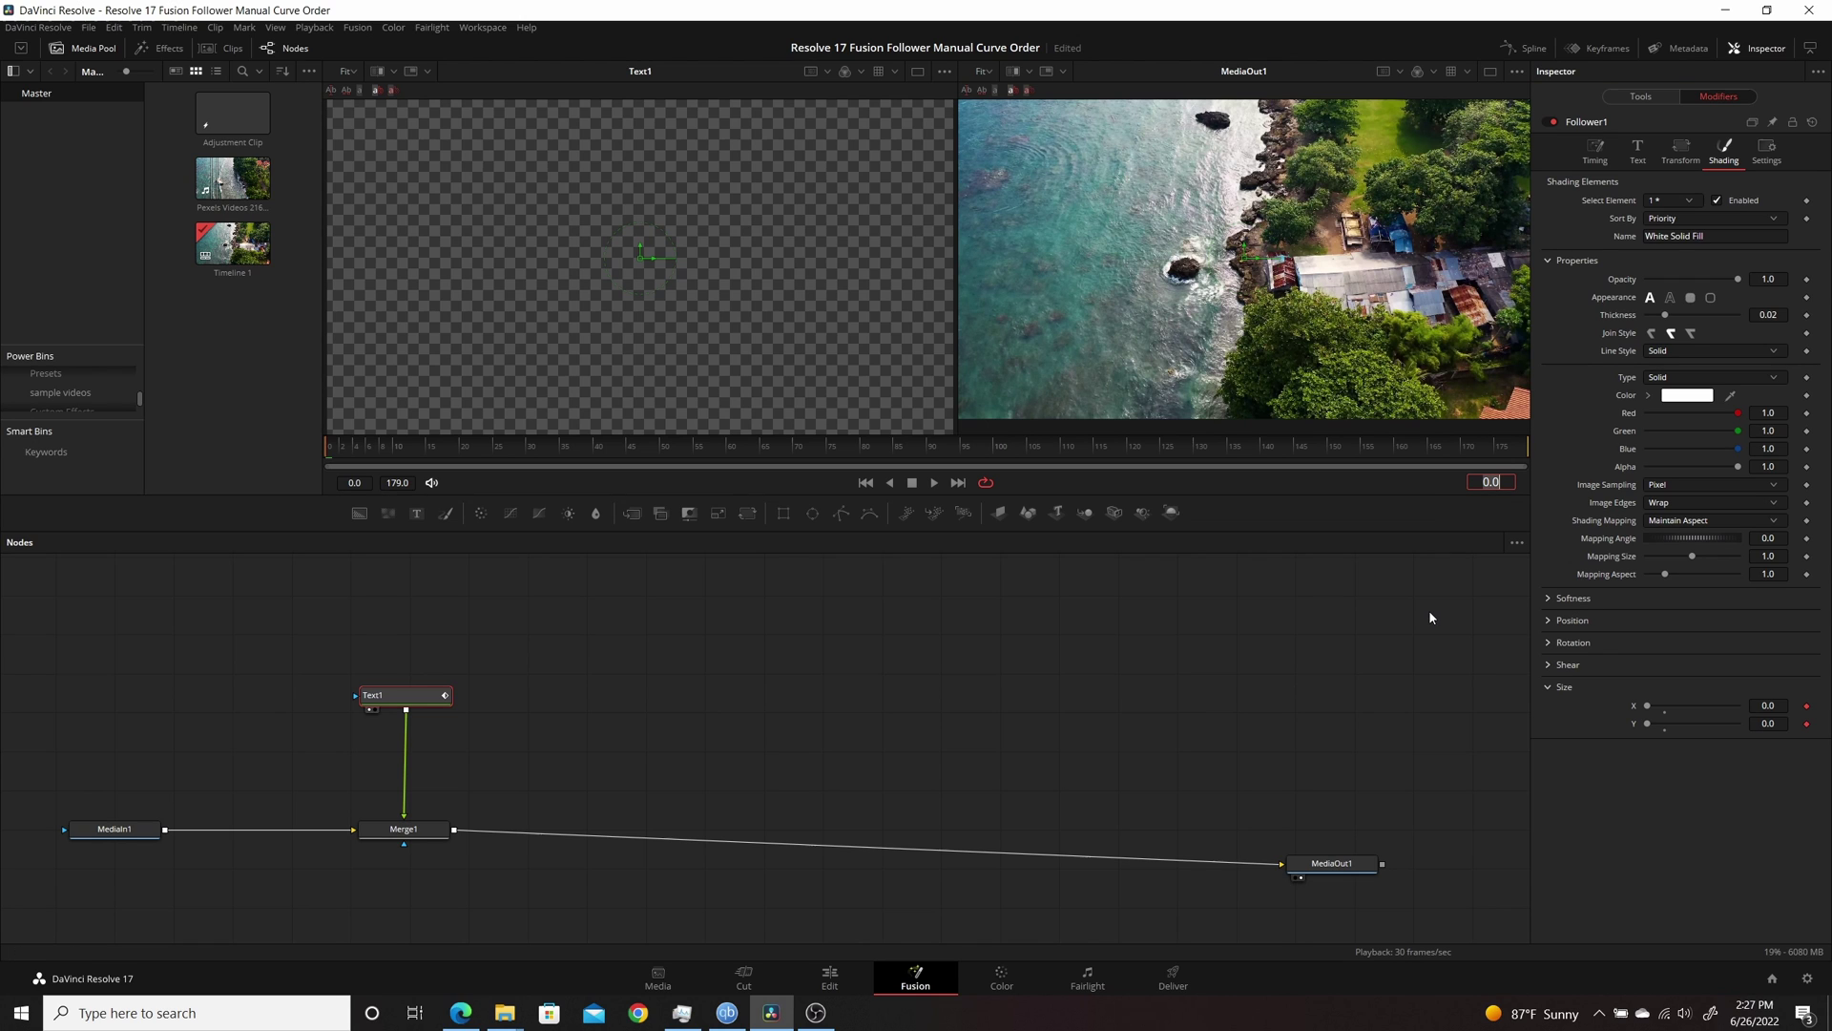
text(59)
key(Return)
click(1665, 706)
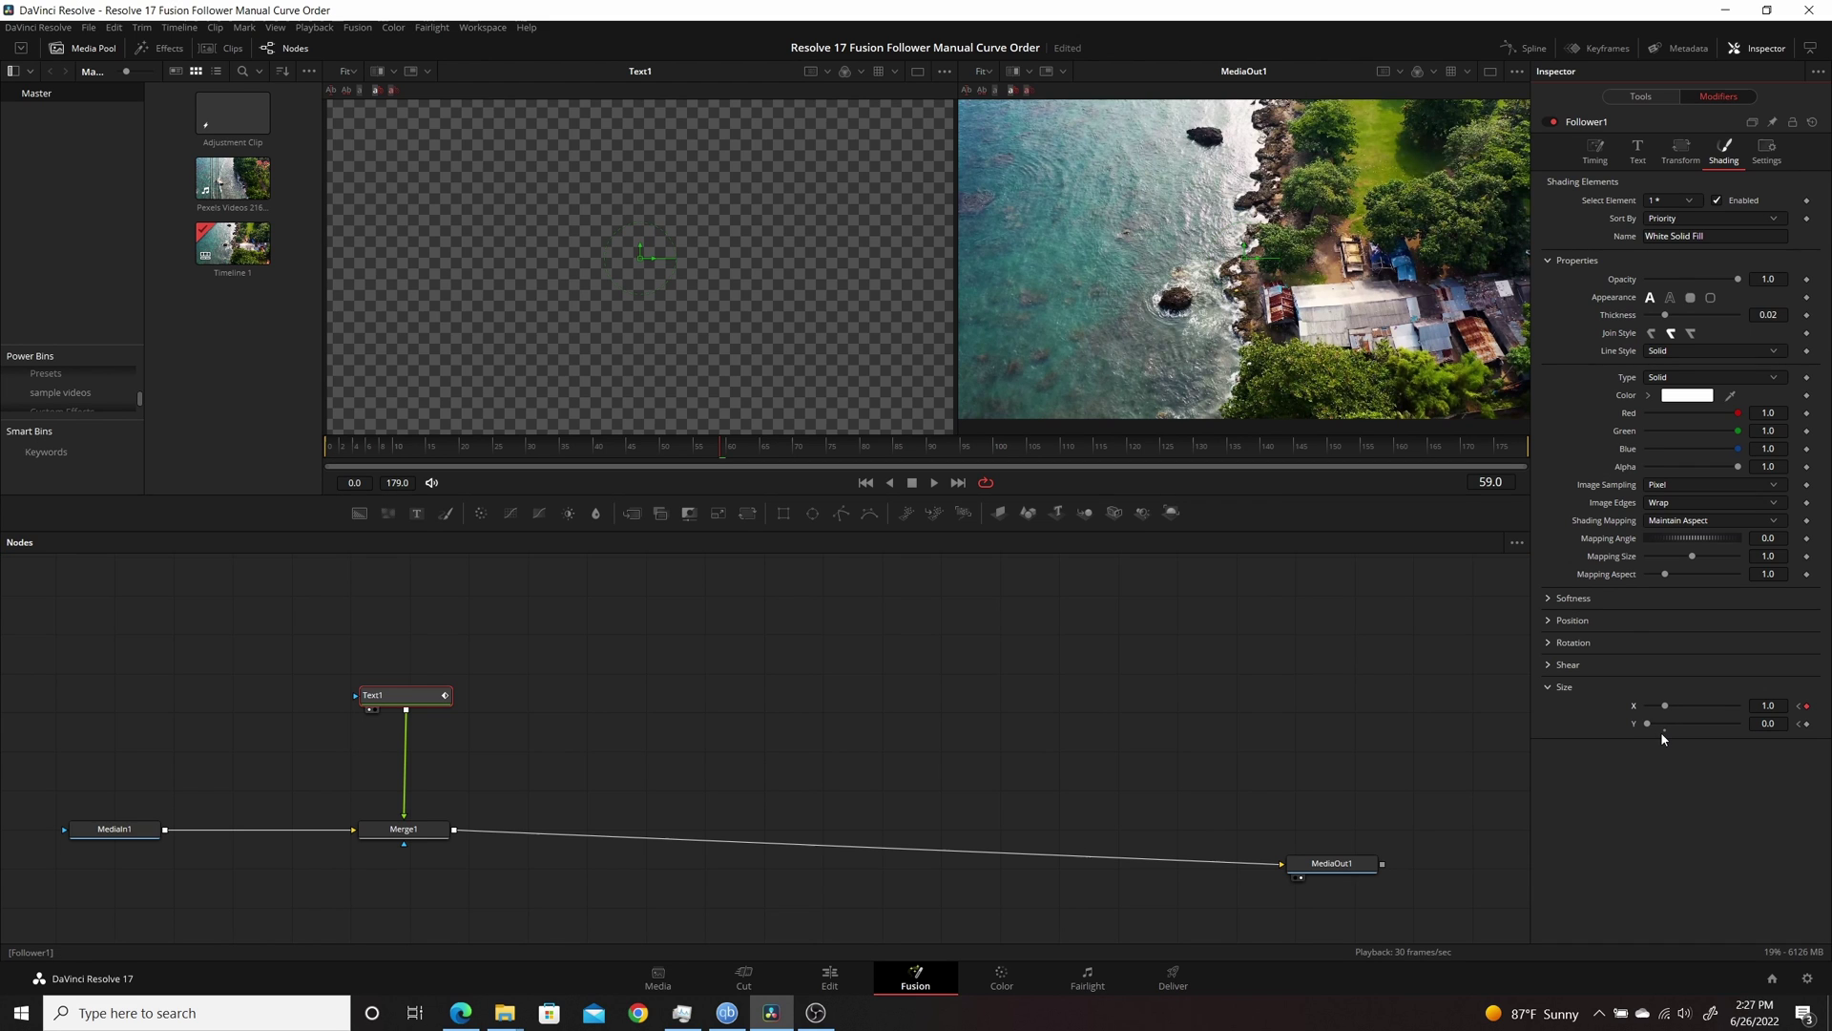
click(1663, 729)
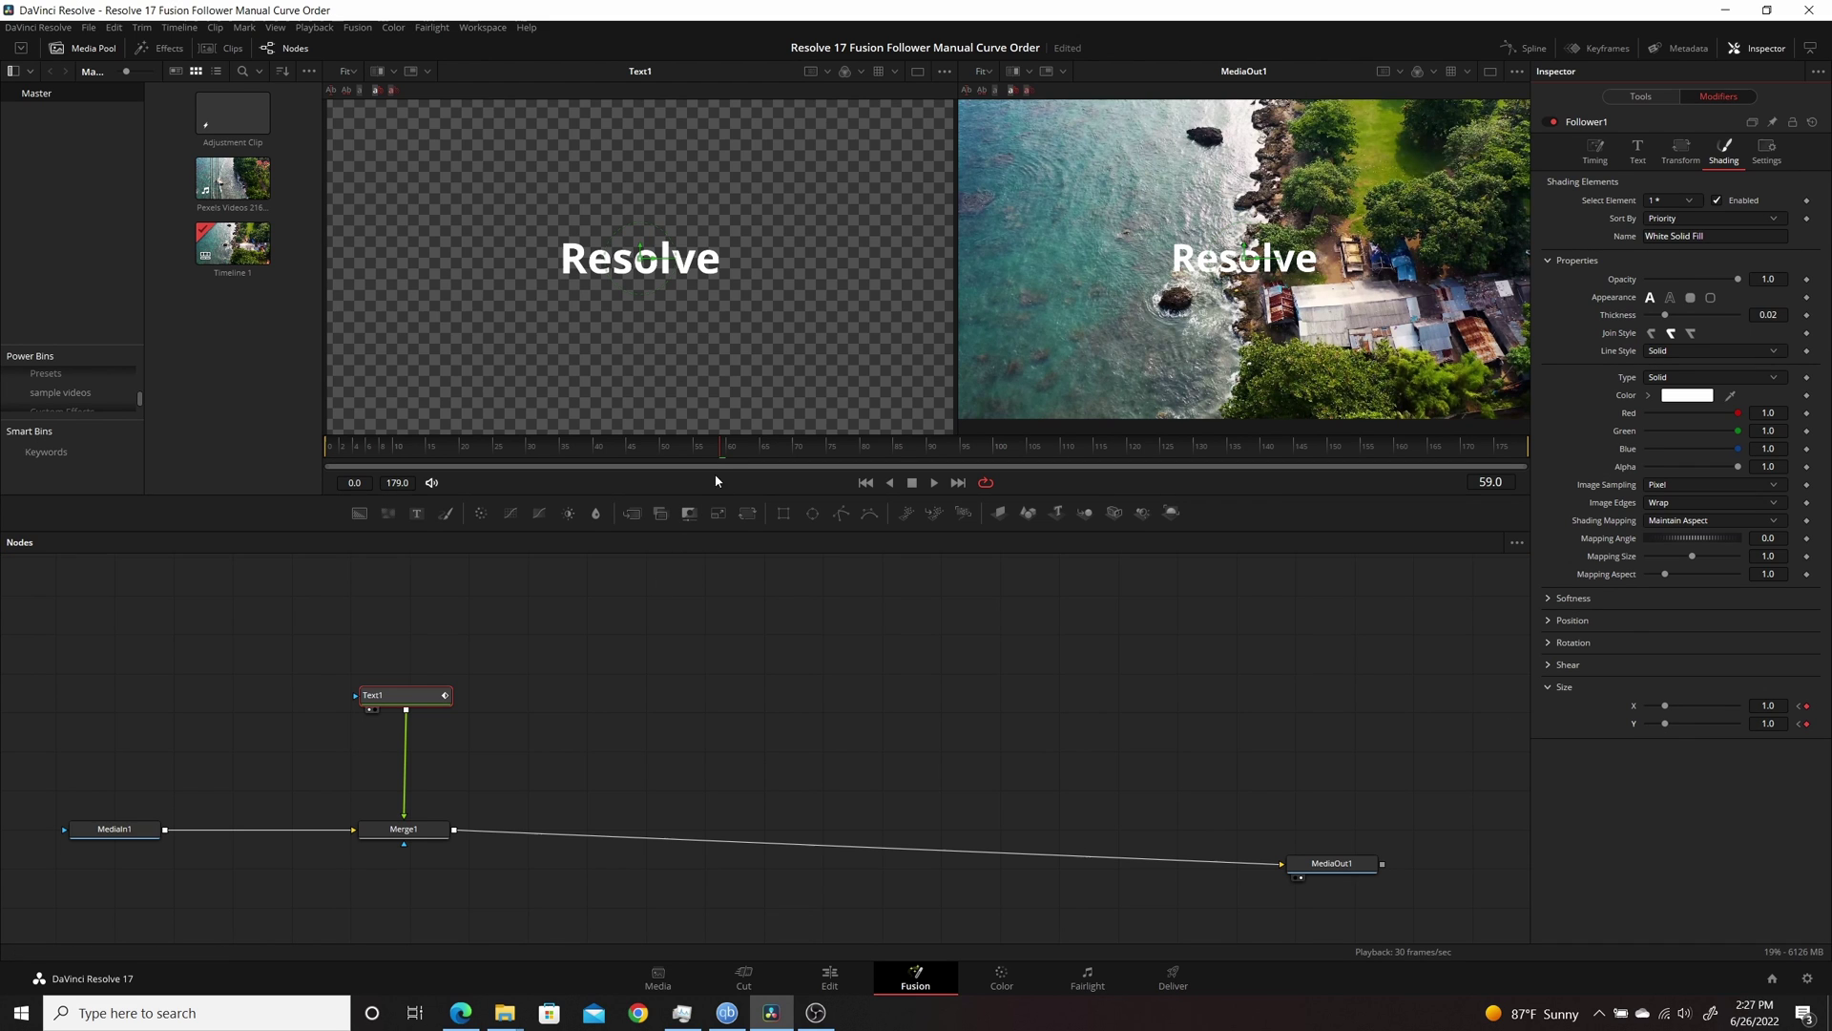
drag(712, 449, 329, 460)
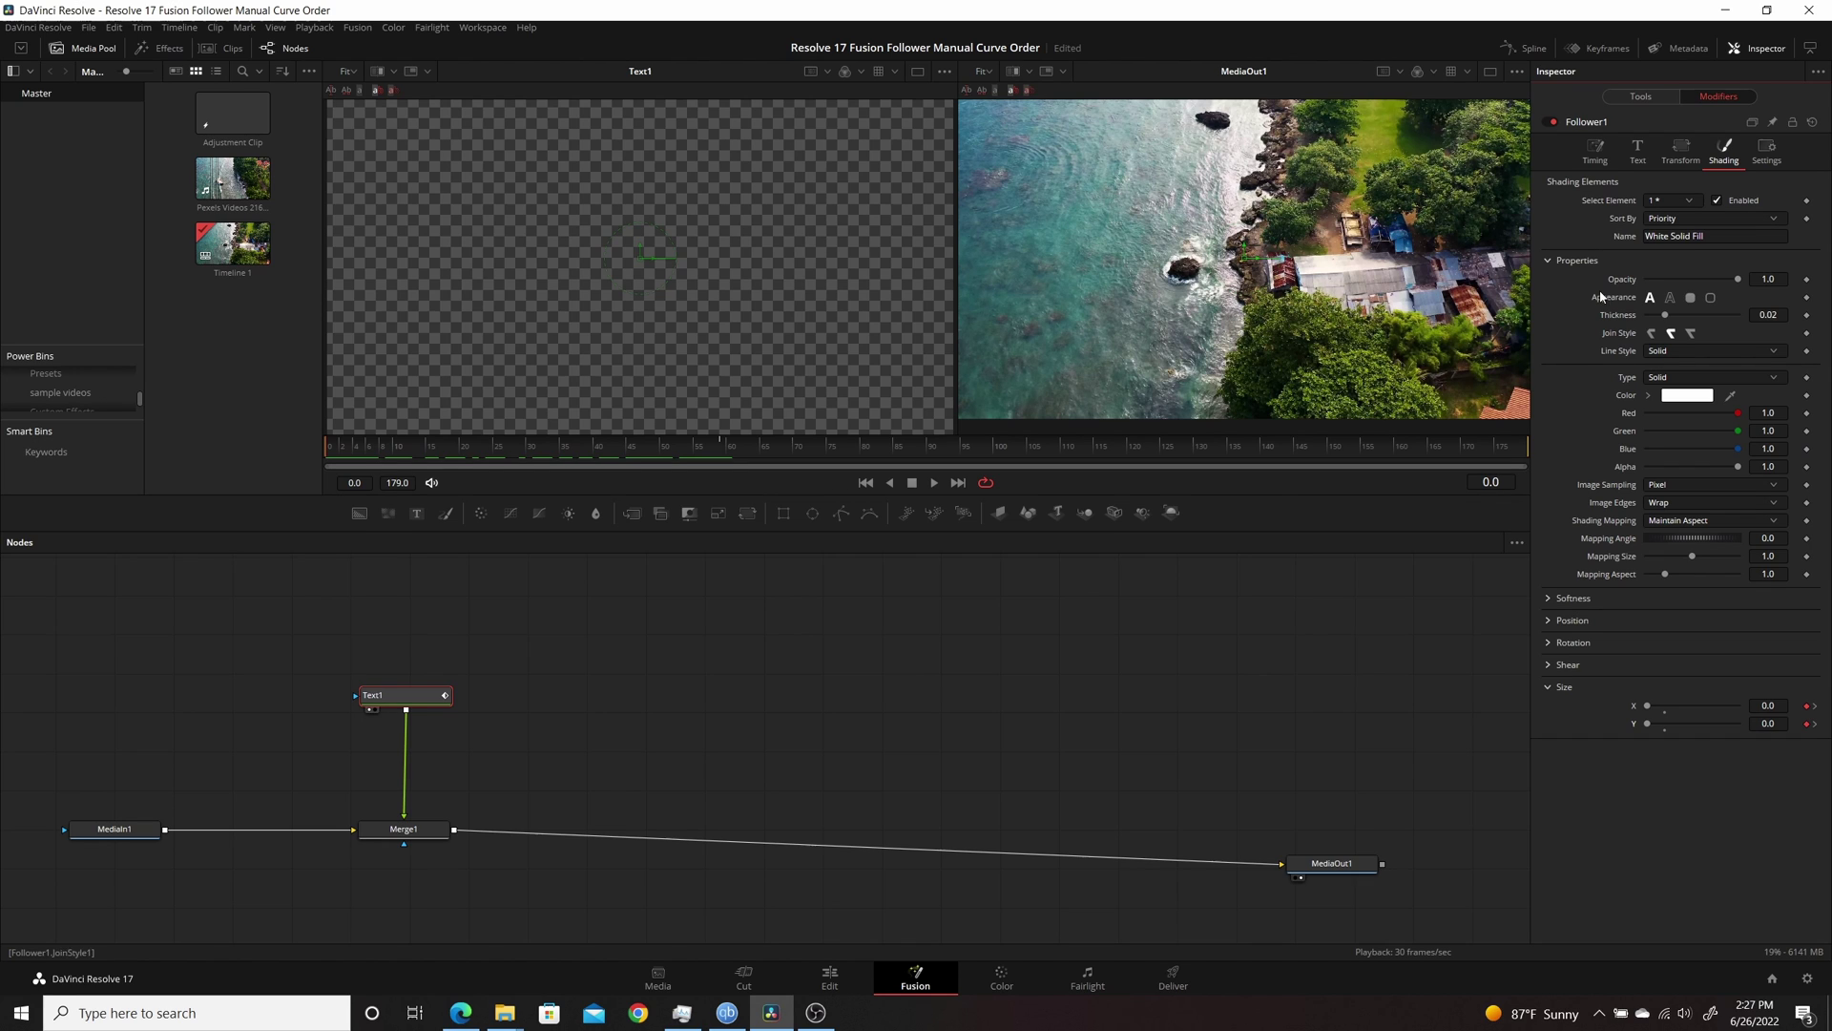
Step: Enable character selection in the Text1 viewer and marquee-select the first letters of 'Resolve'
click(1595, 150)
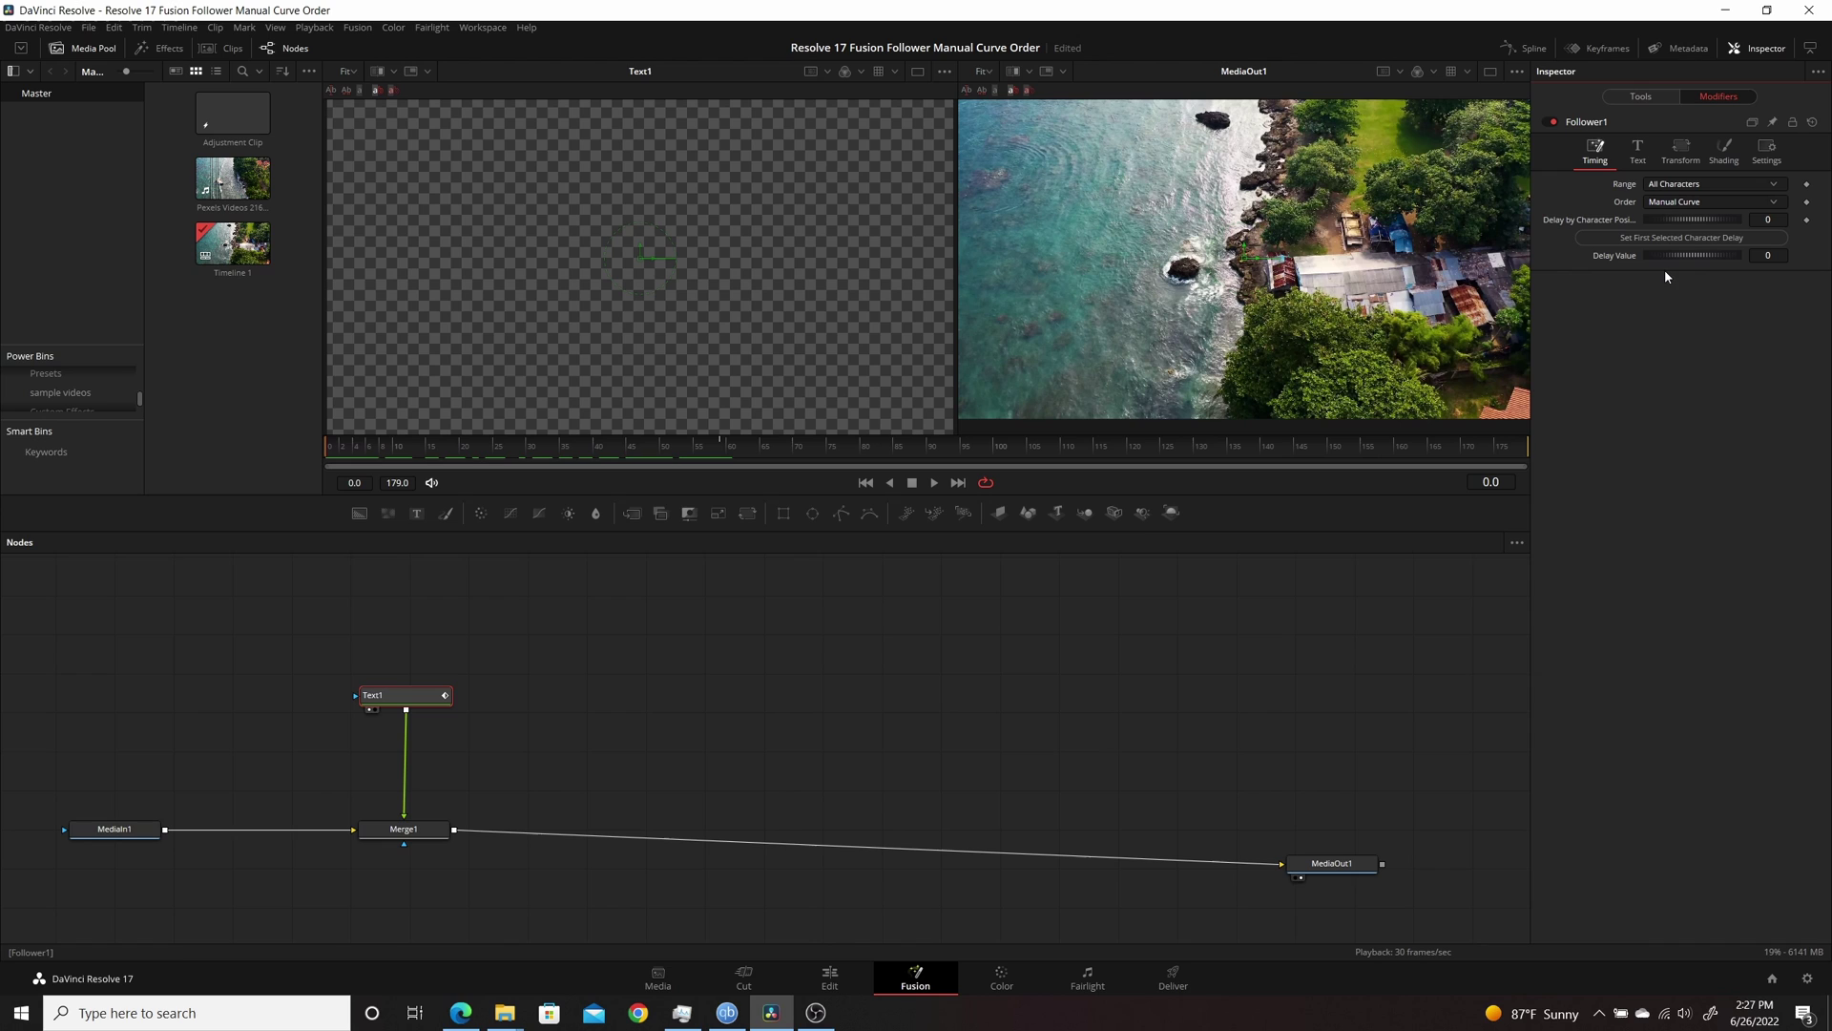
click(391, 90)
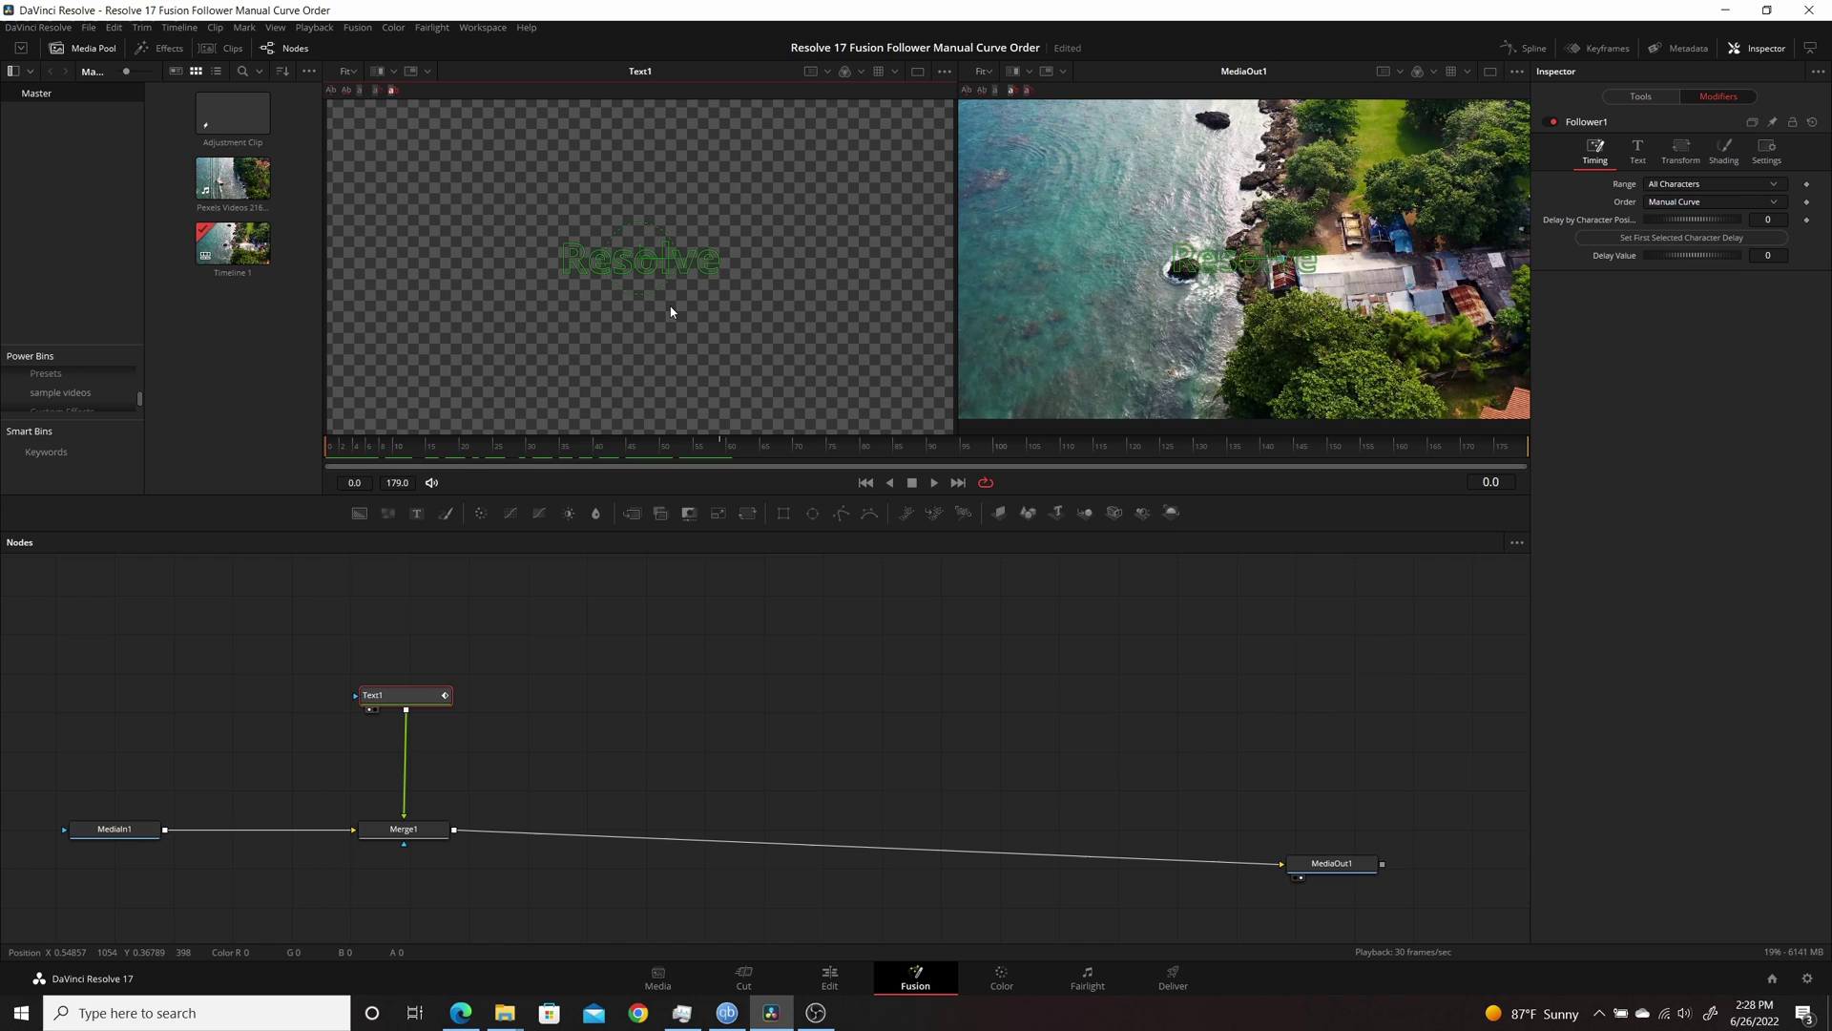
drag(670, 306, 556, 235)
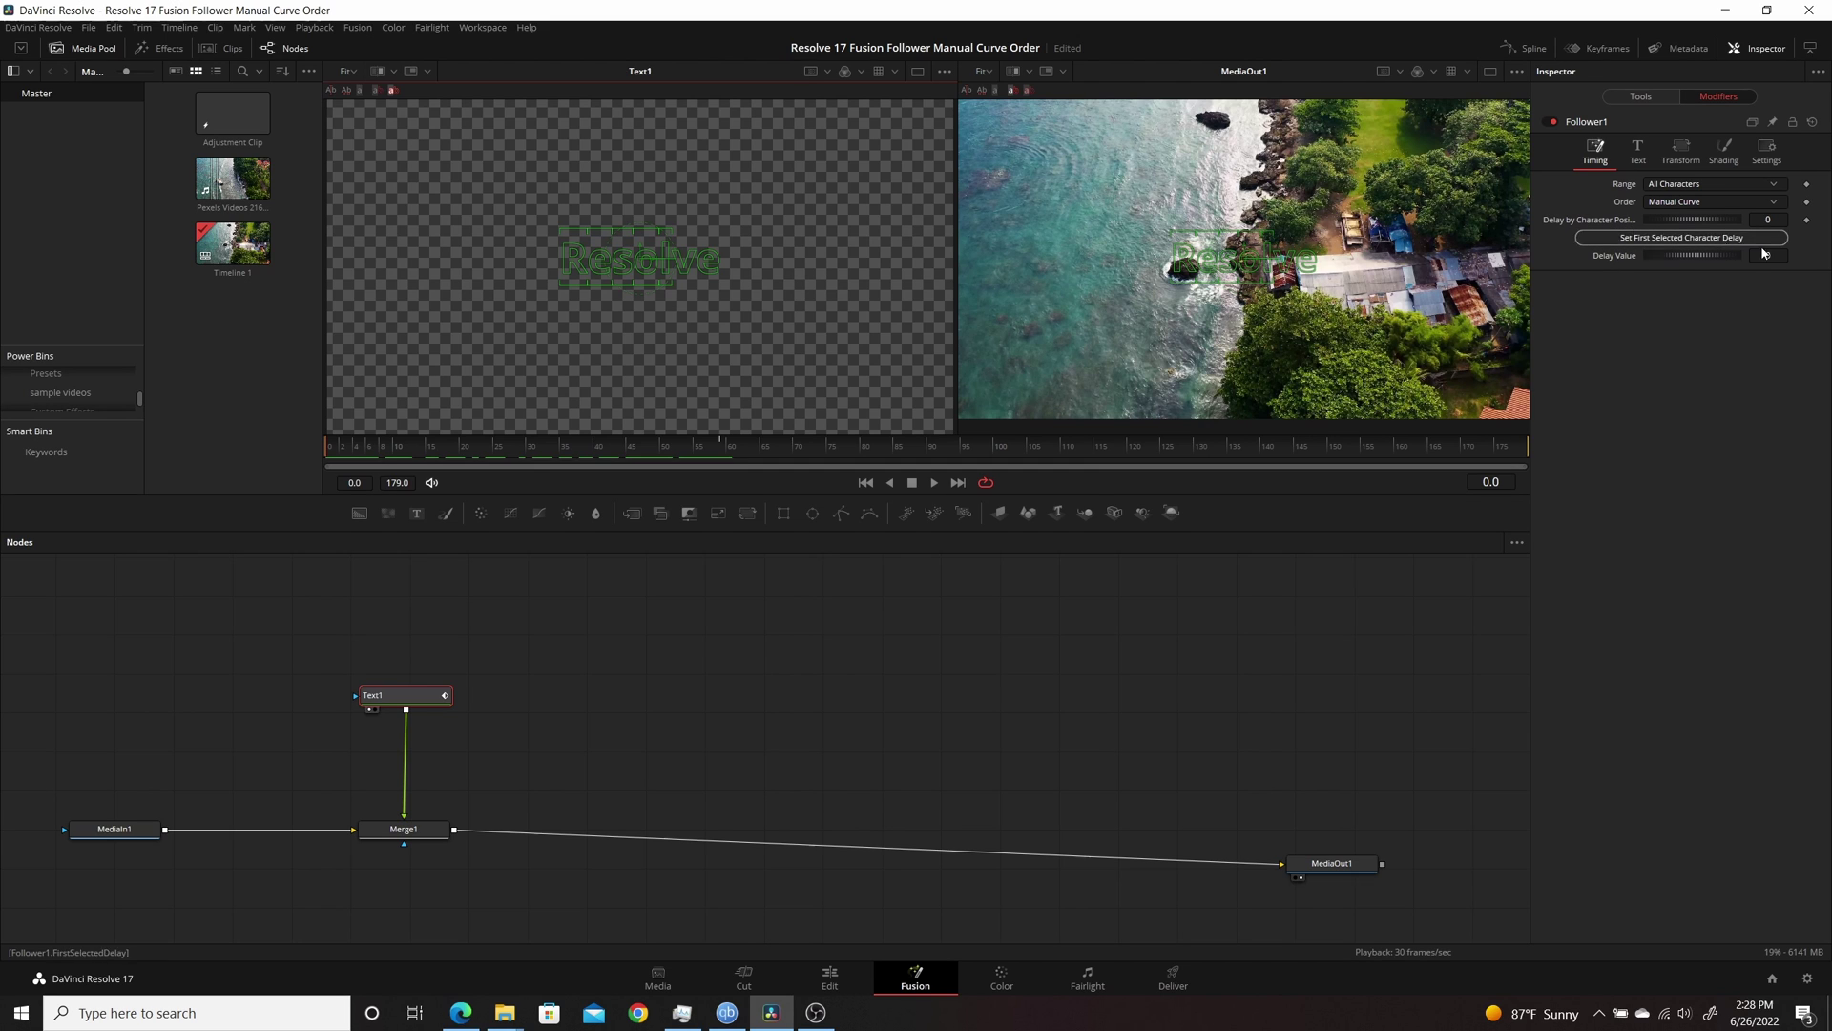
Step: Keyframe Delay by Character Position and apply -240 as the first selected character delay
click(1807, 220)
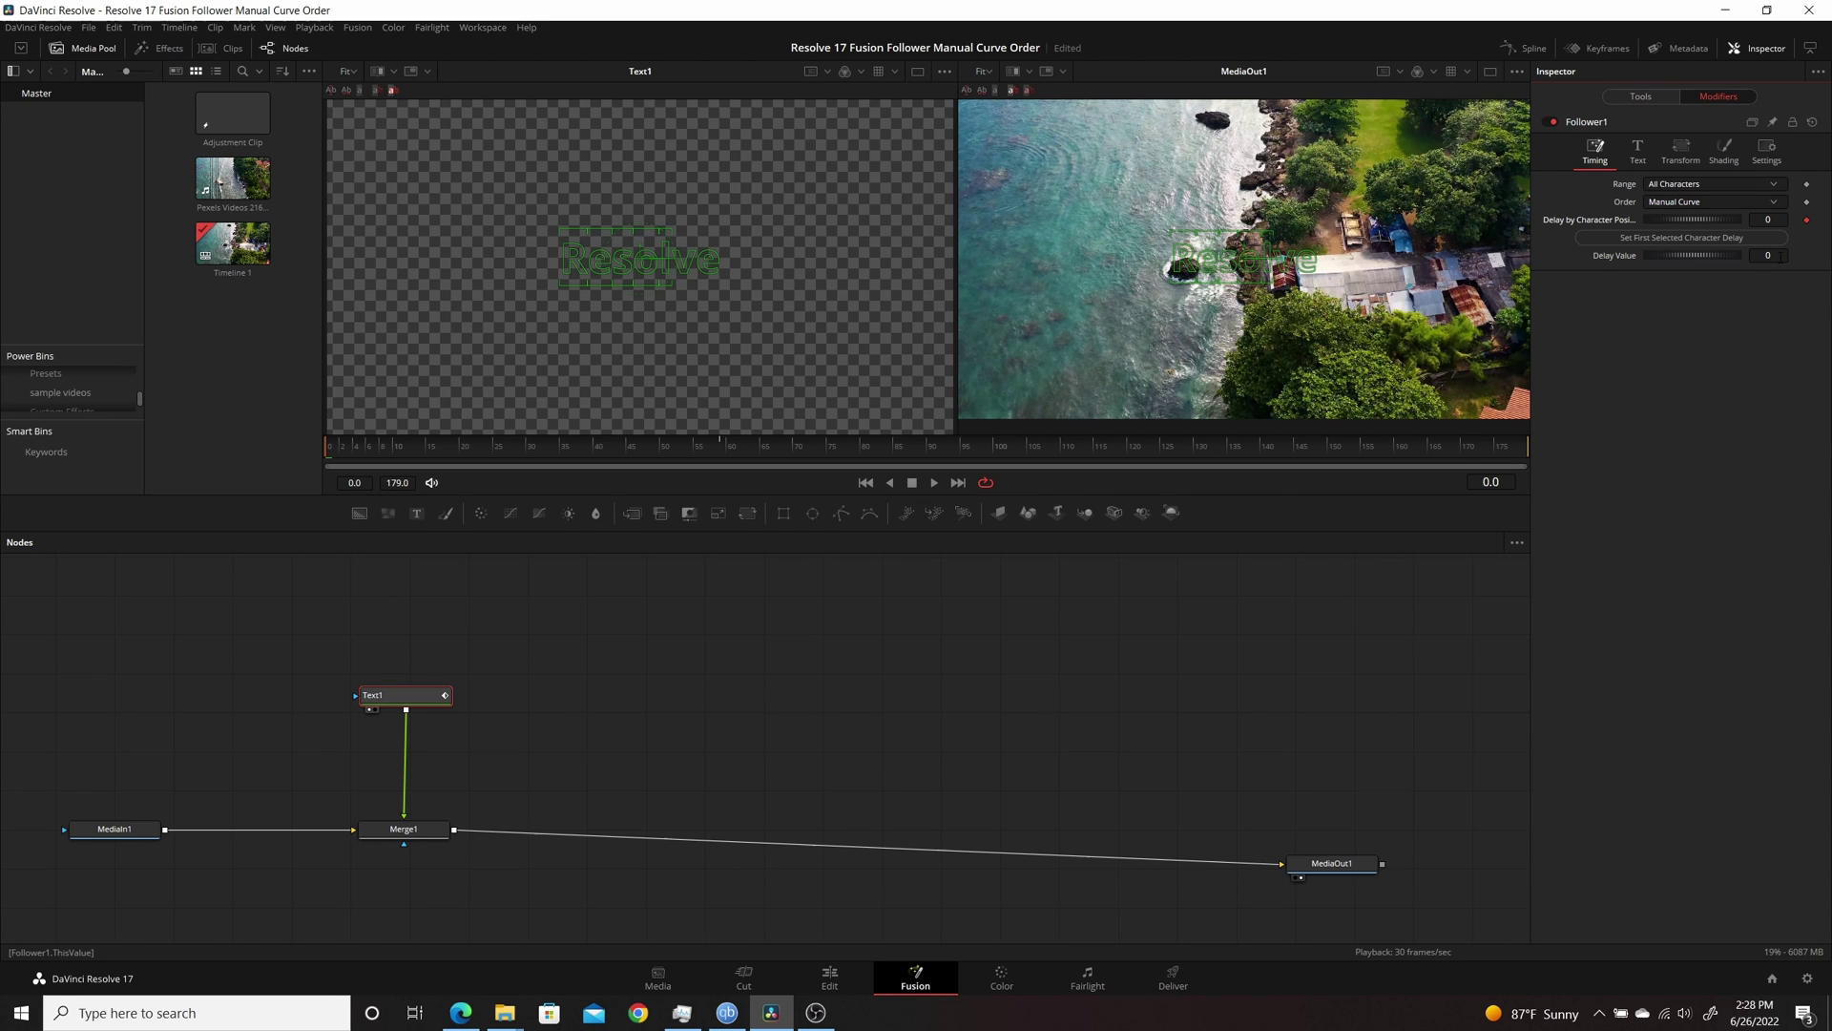
click(1768, 255)
text(-240)
key(Return)
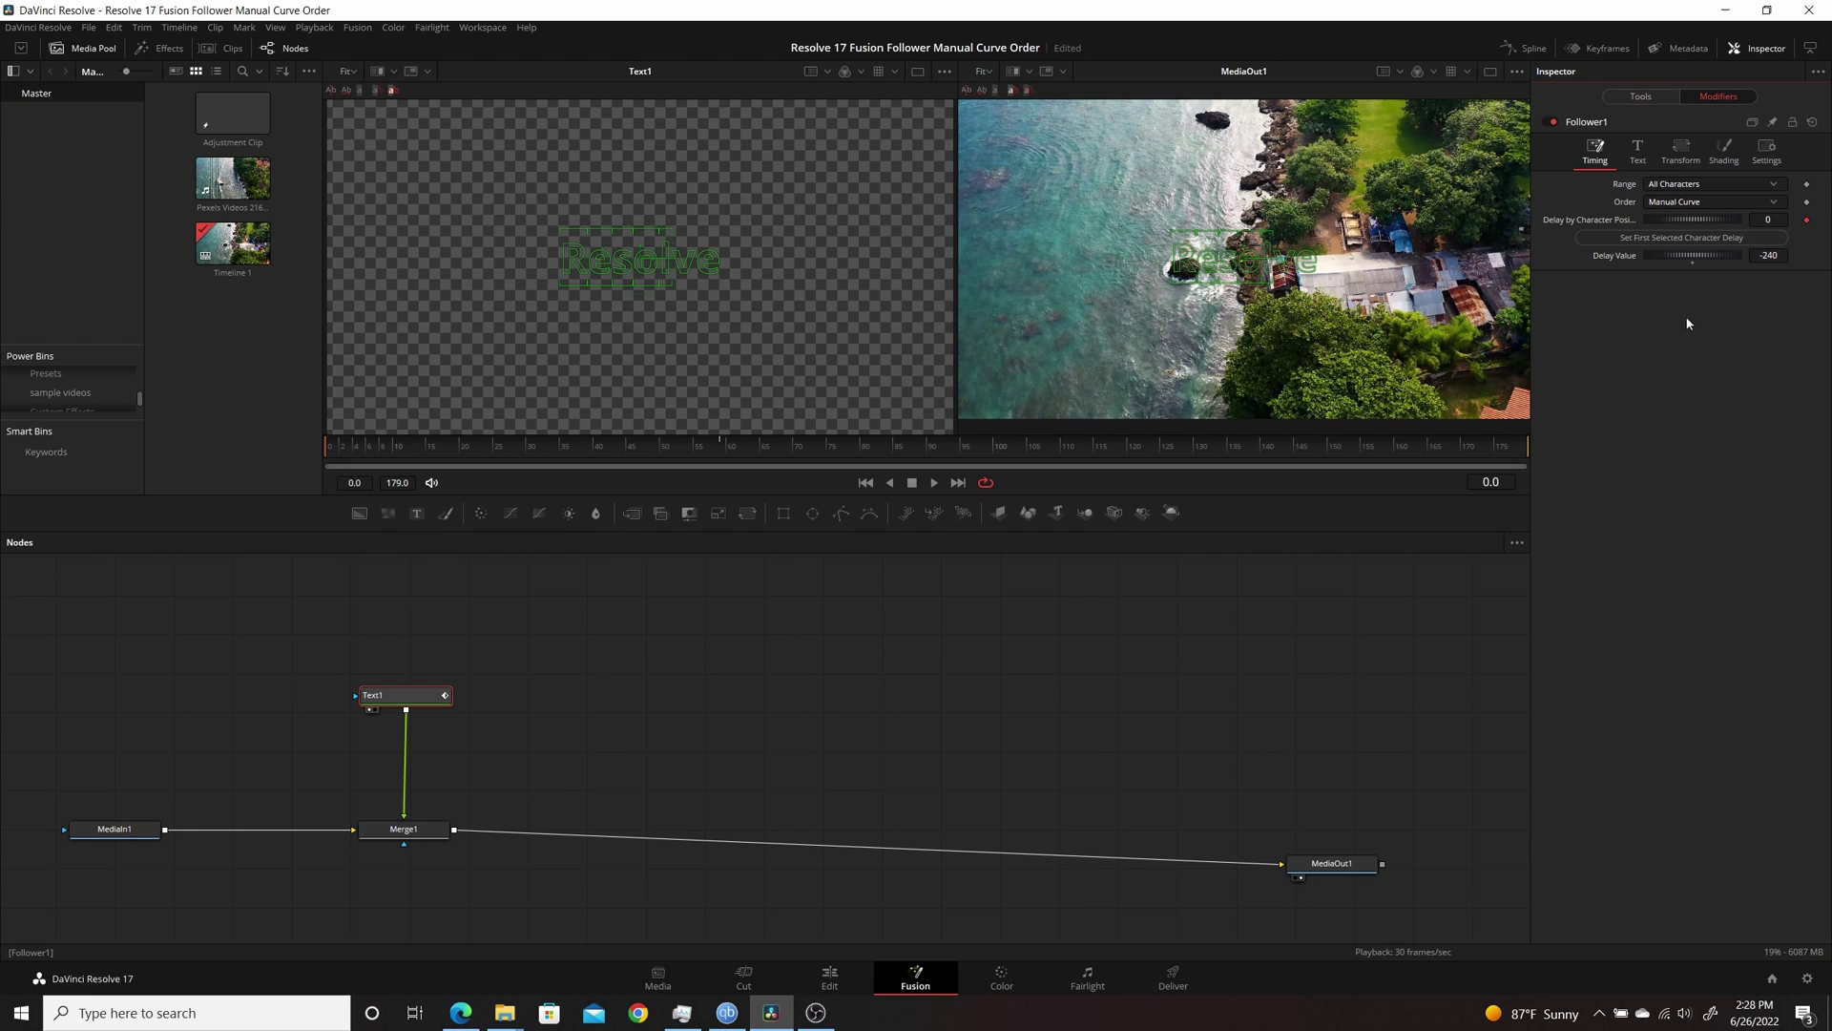
click(1694, 241)
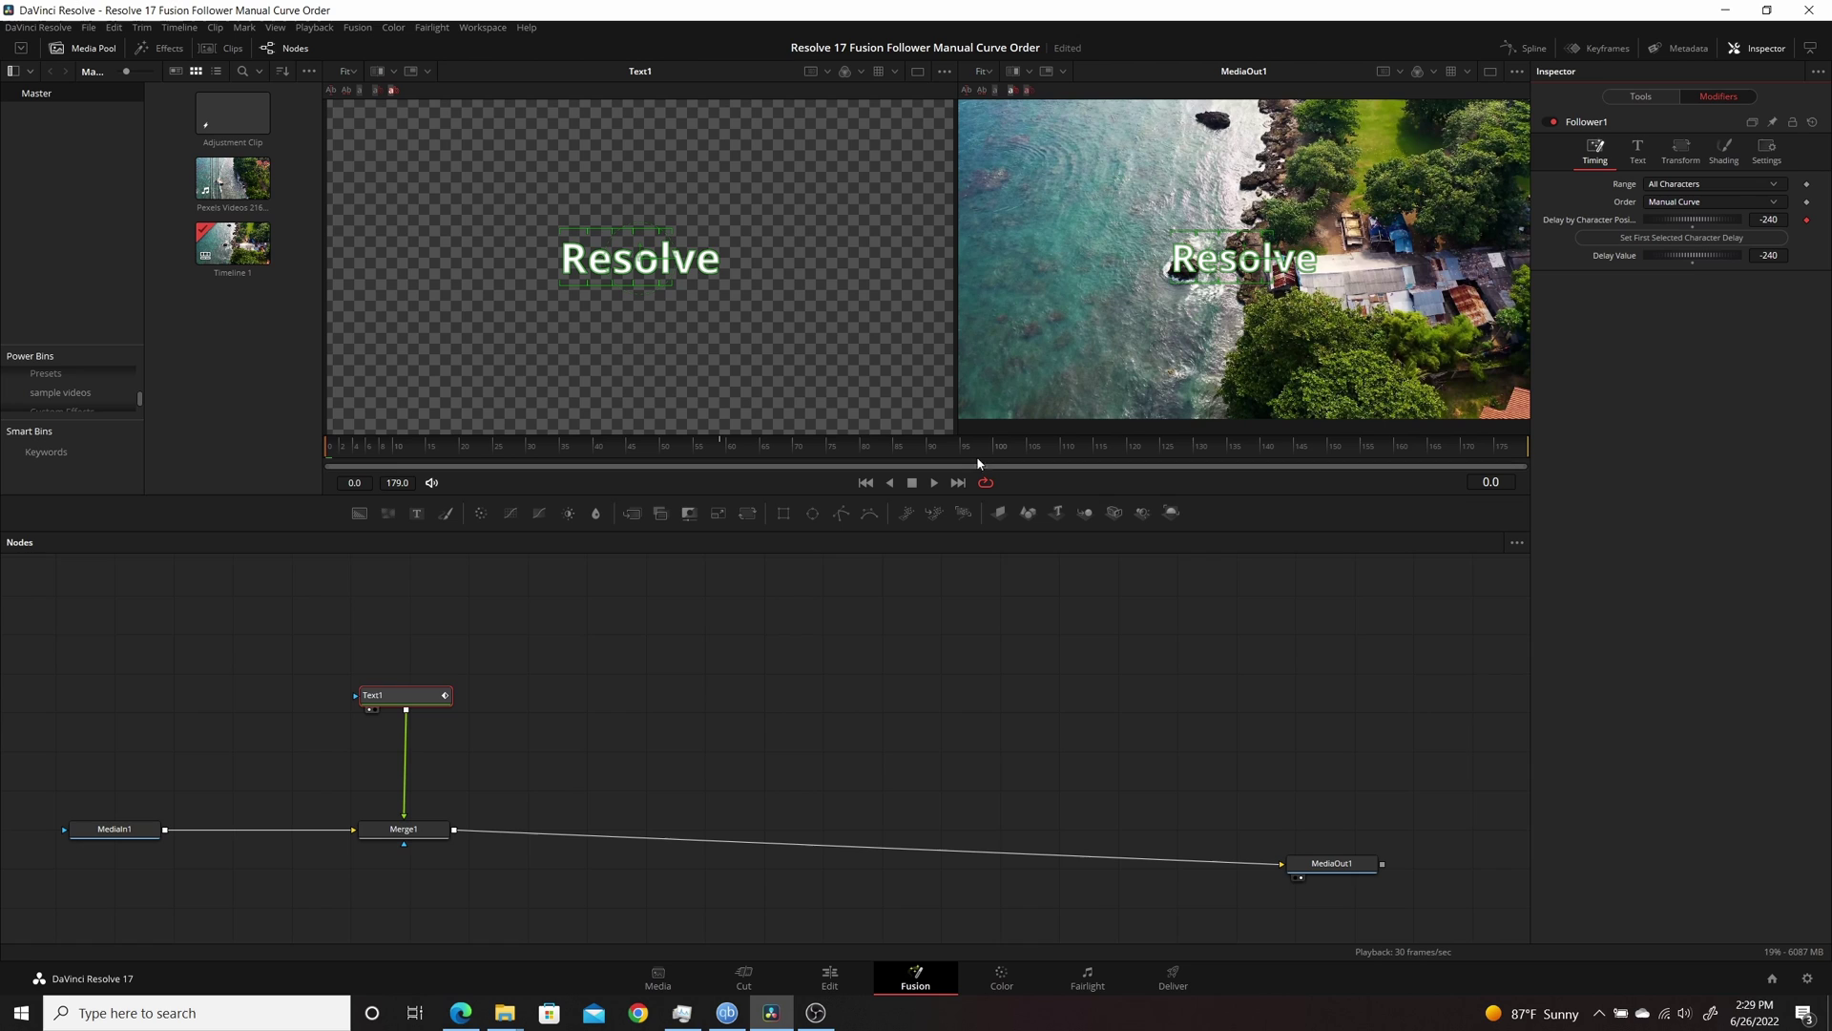
Step: Select the last letters of 'Resolve' and apply a 0 first selected character delay
drag(735, 307, 687, 261)
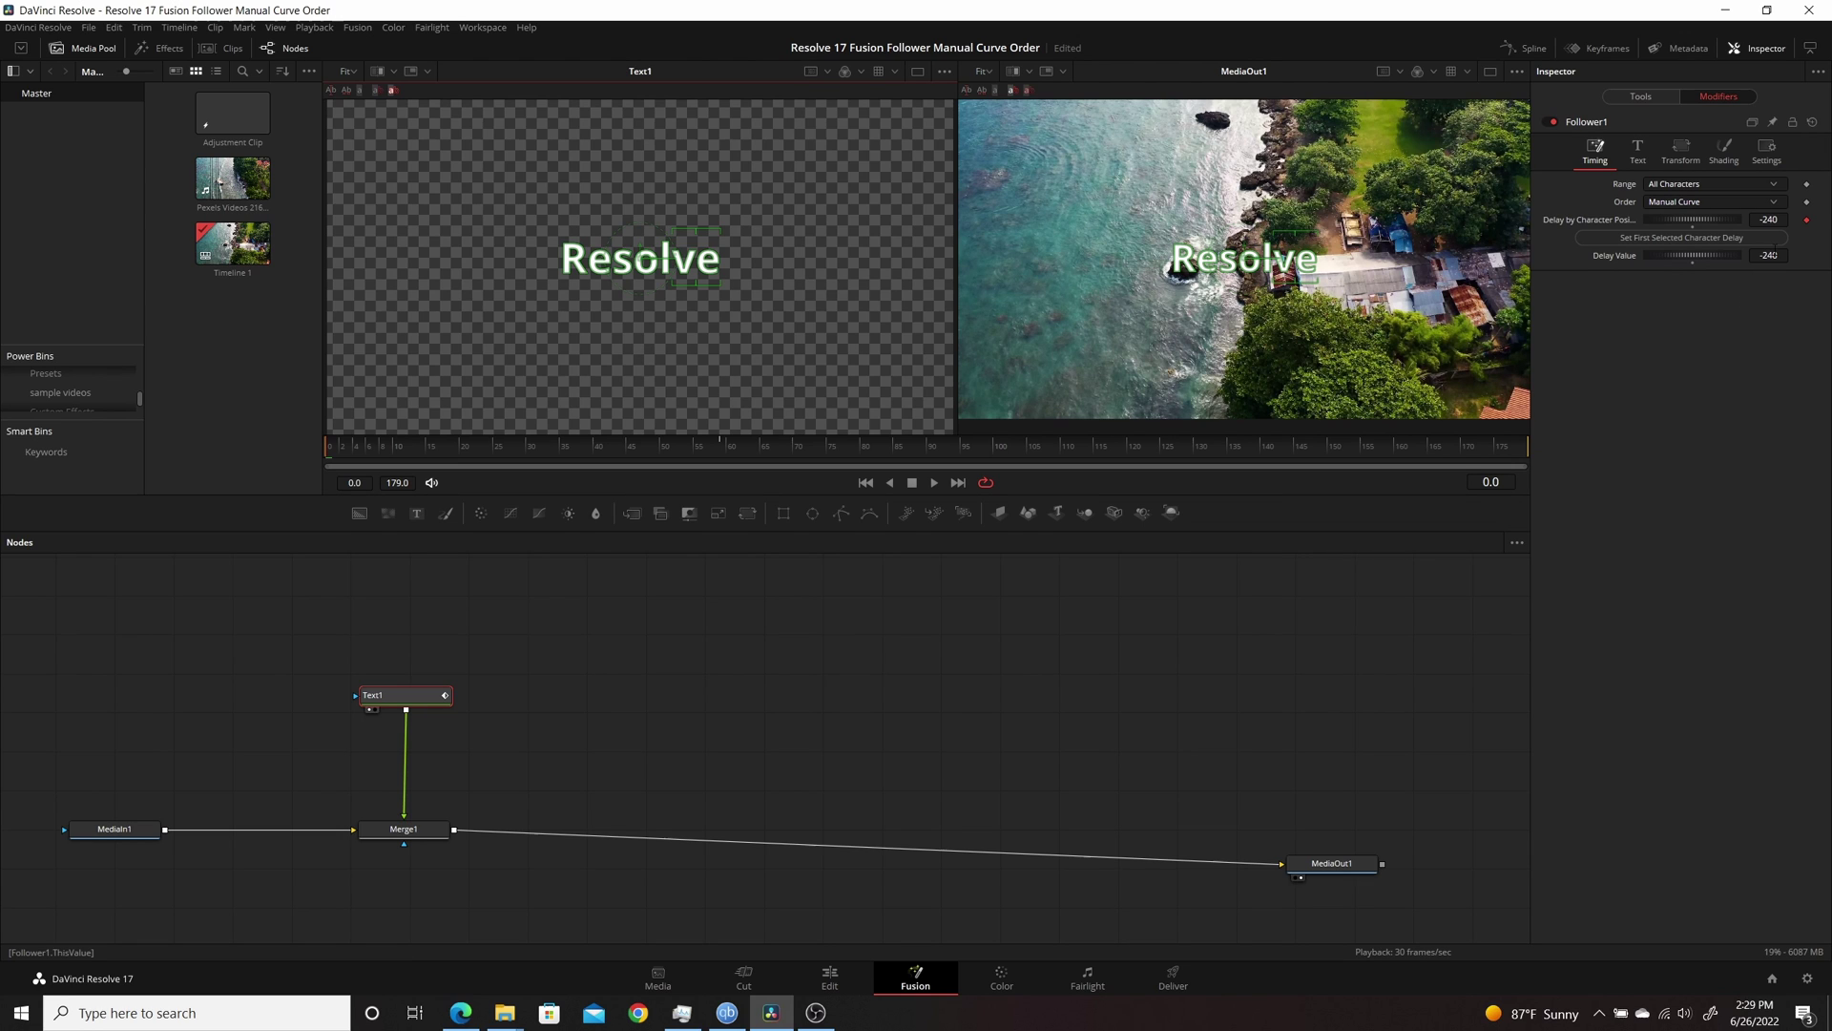
double_click(1696, 270)
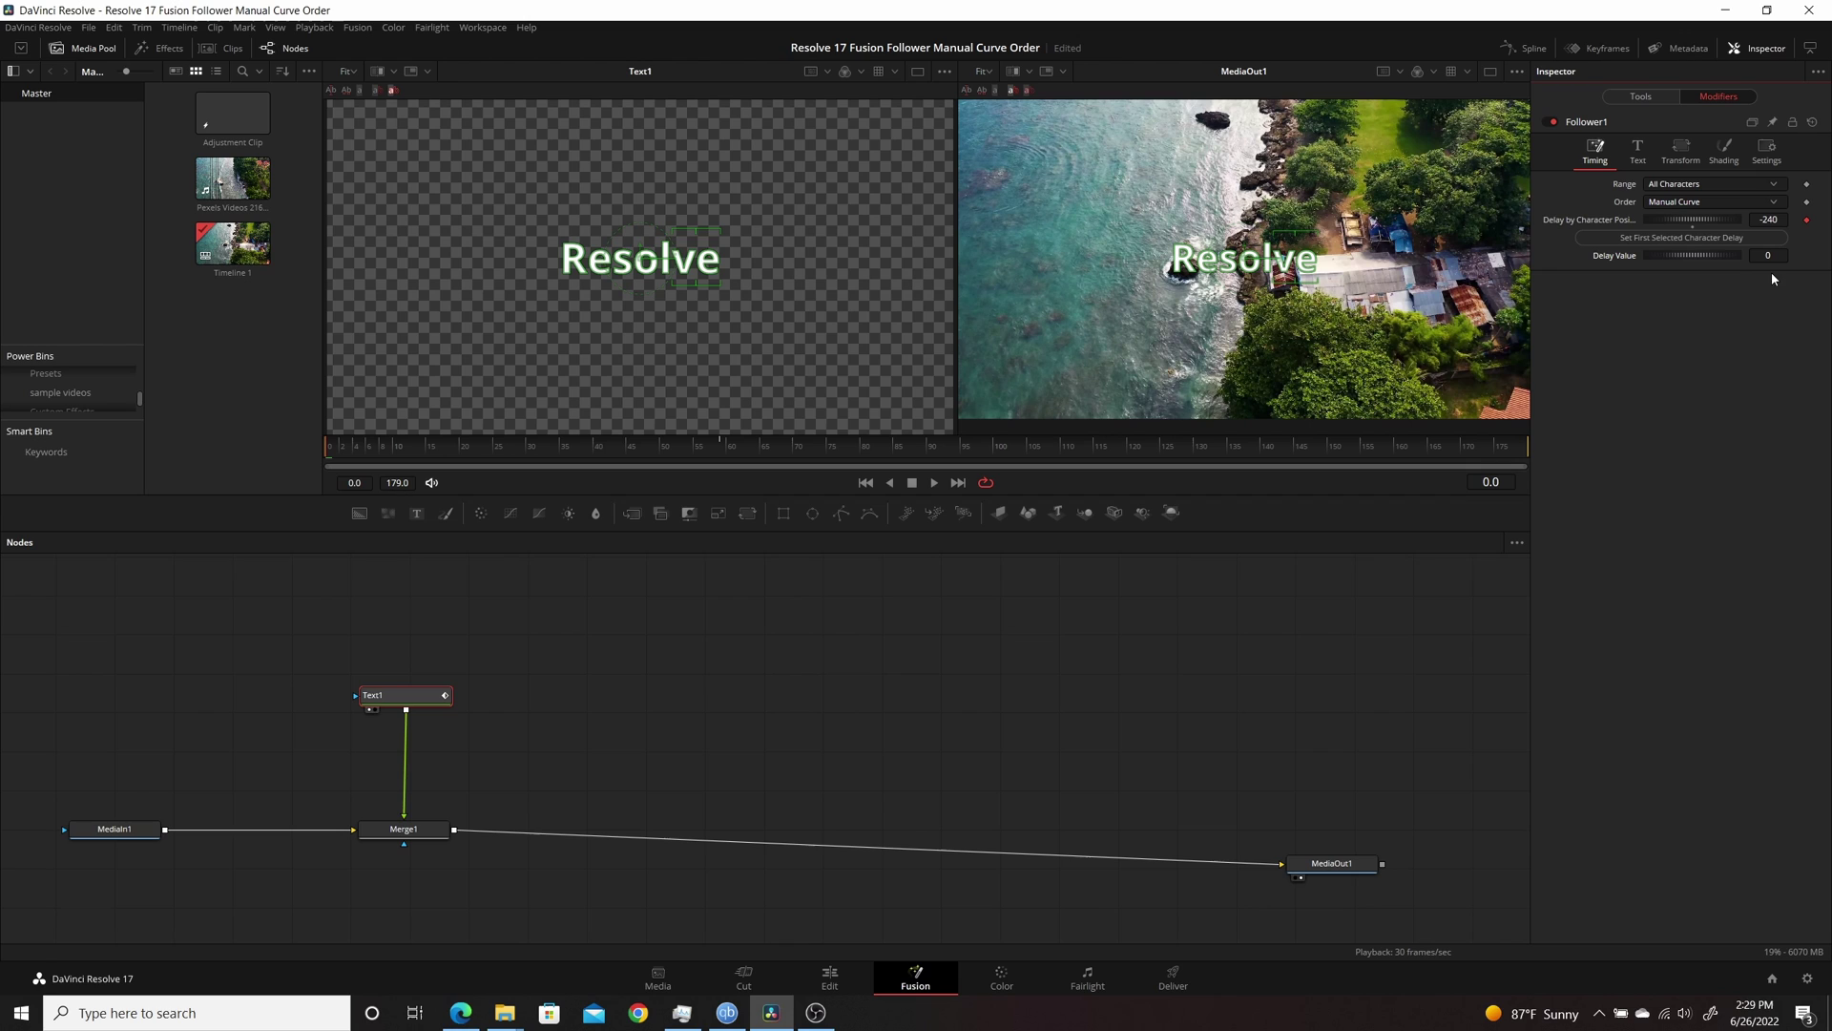
click(1684, 240)
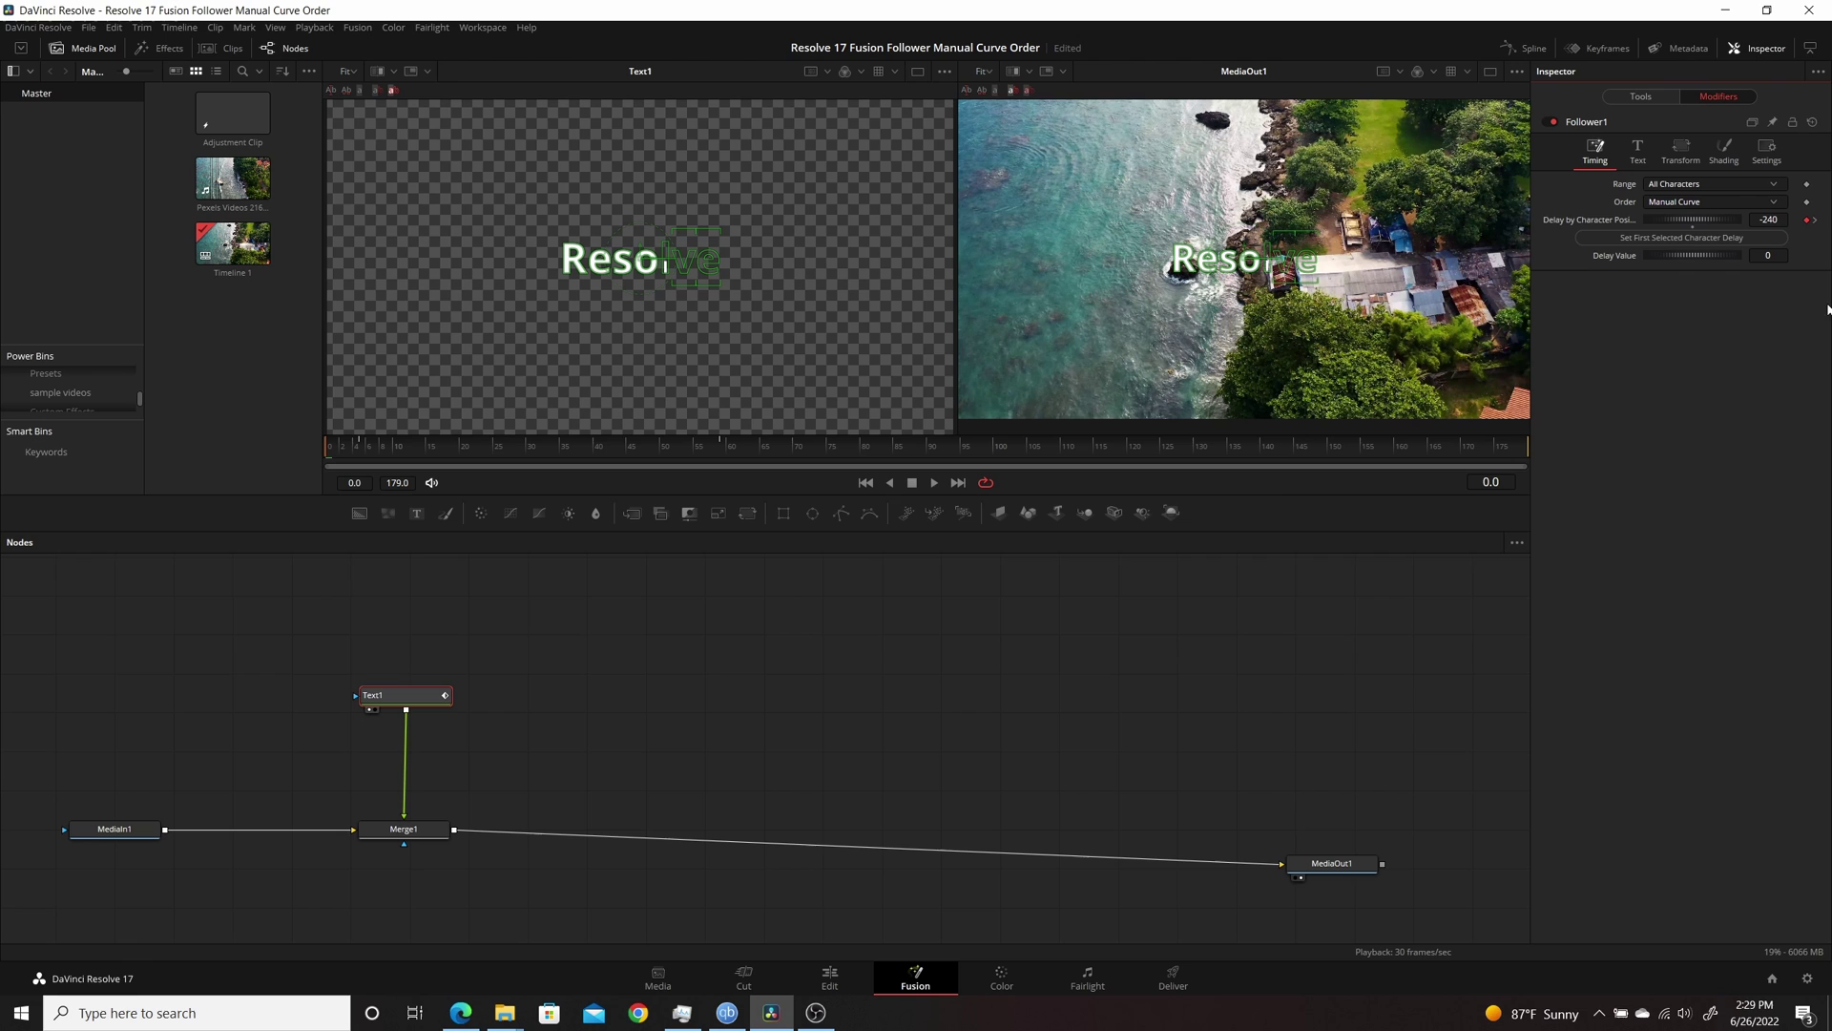
Step: Add the 0 delay keyframe at frame 5, then return to the -240 keyframe at frame 0
click(1817, 220)
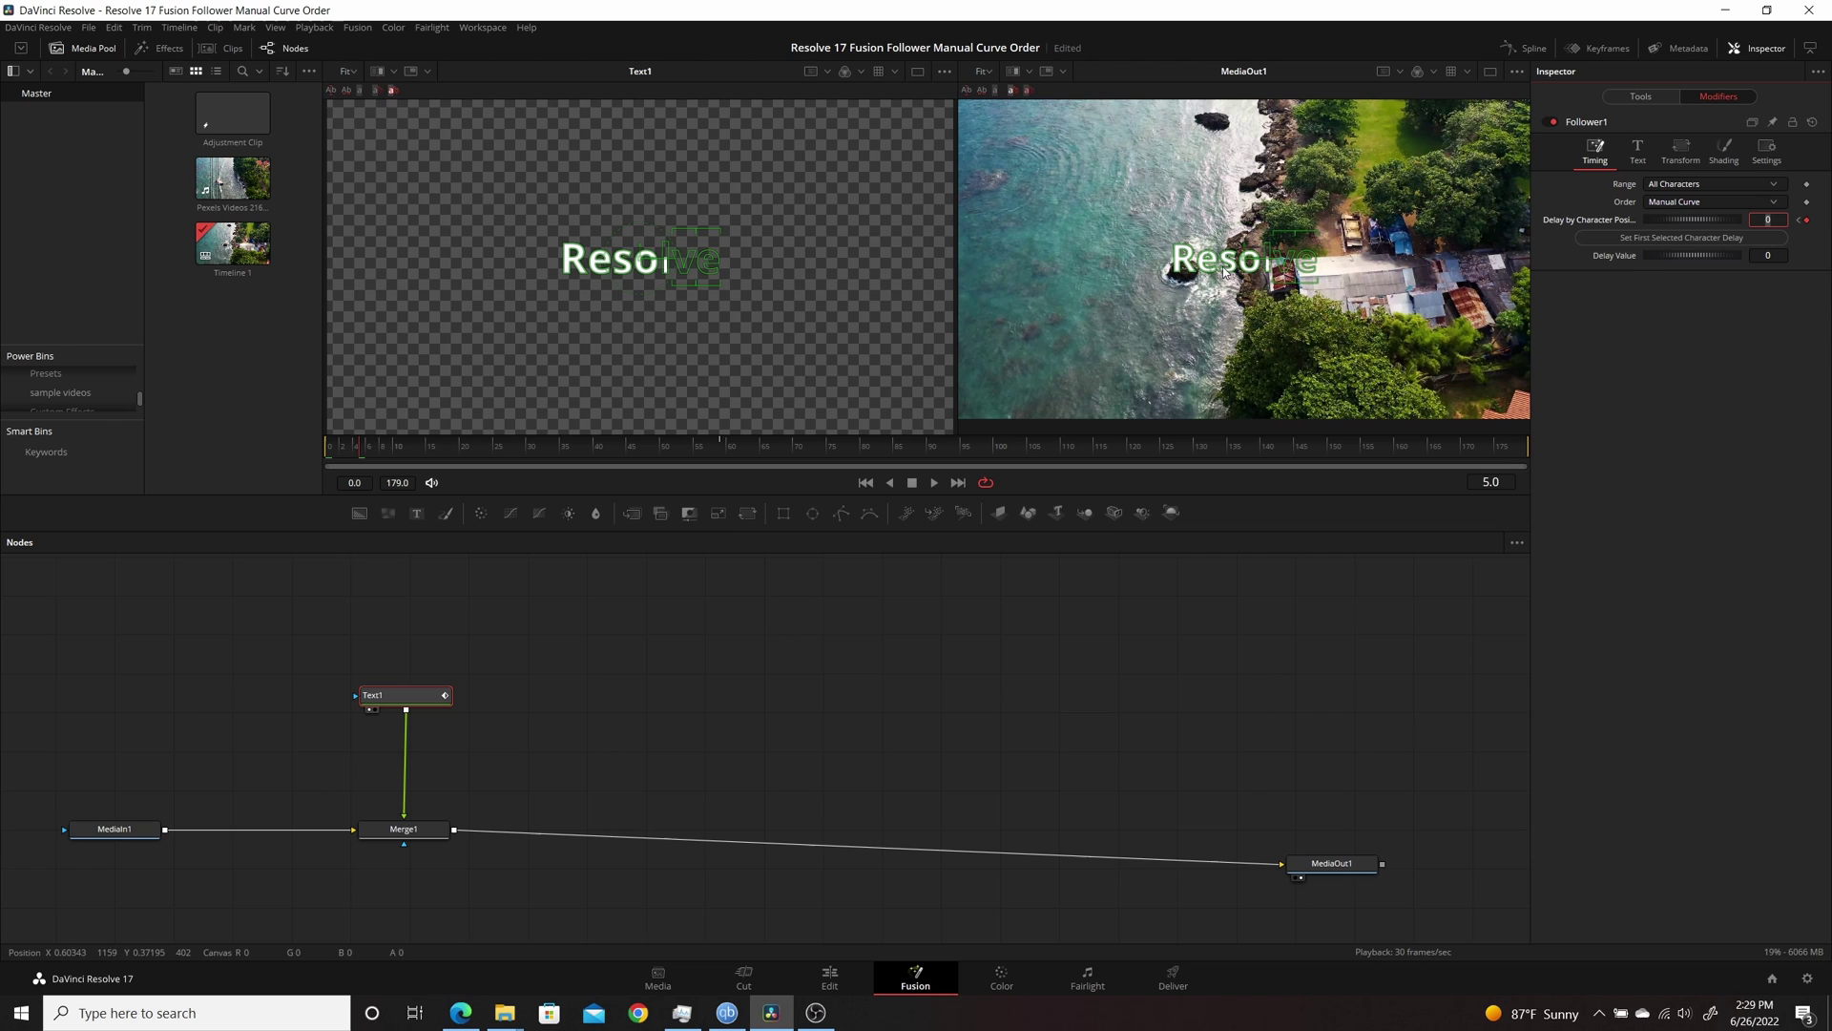
click(1798, 219)
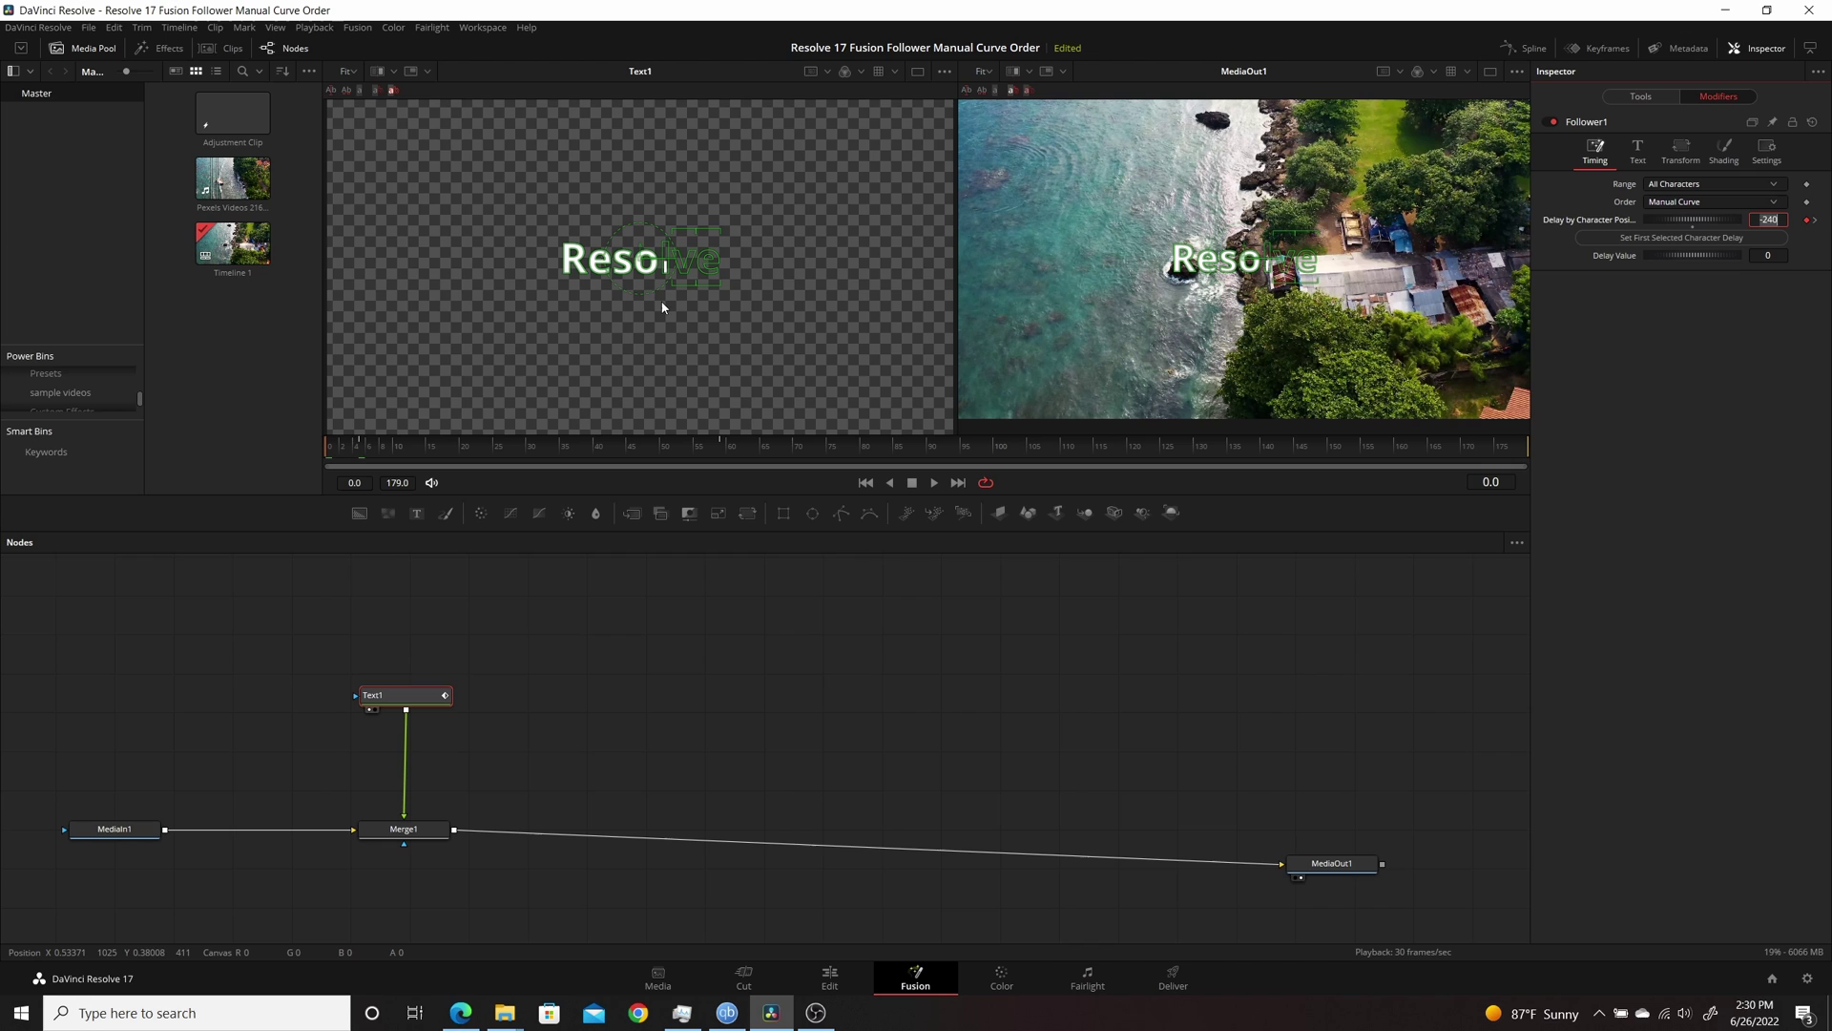
Step: Select the first letters and try Delay Values -300 and -400, applying -400 as first character delay
drag(663, 310, 564, 216)
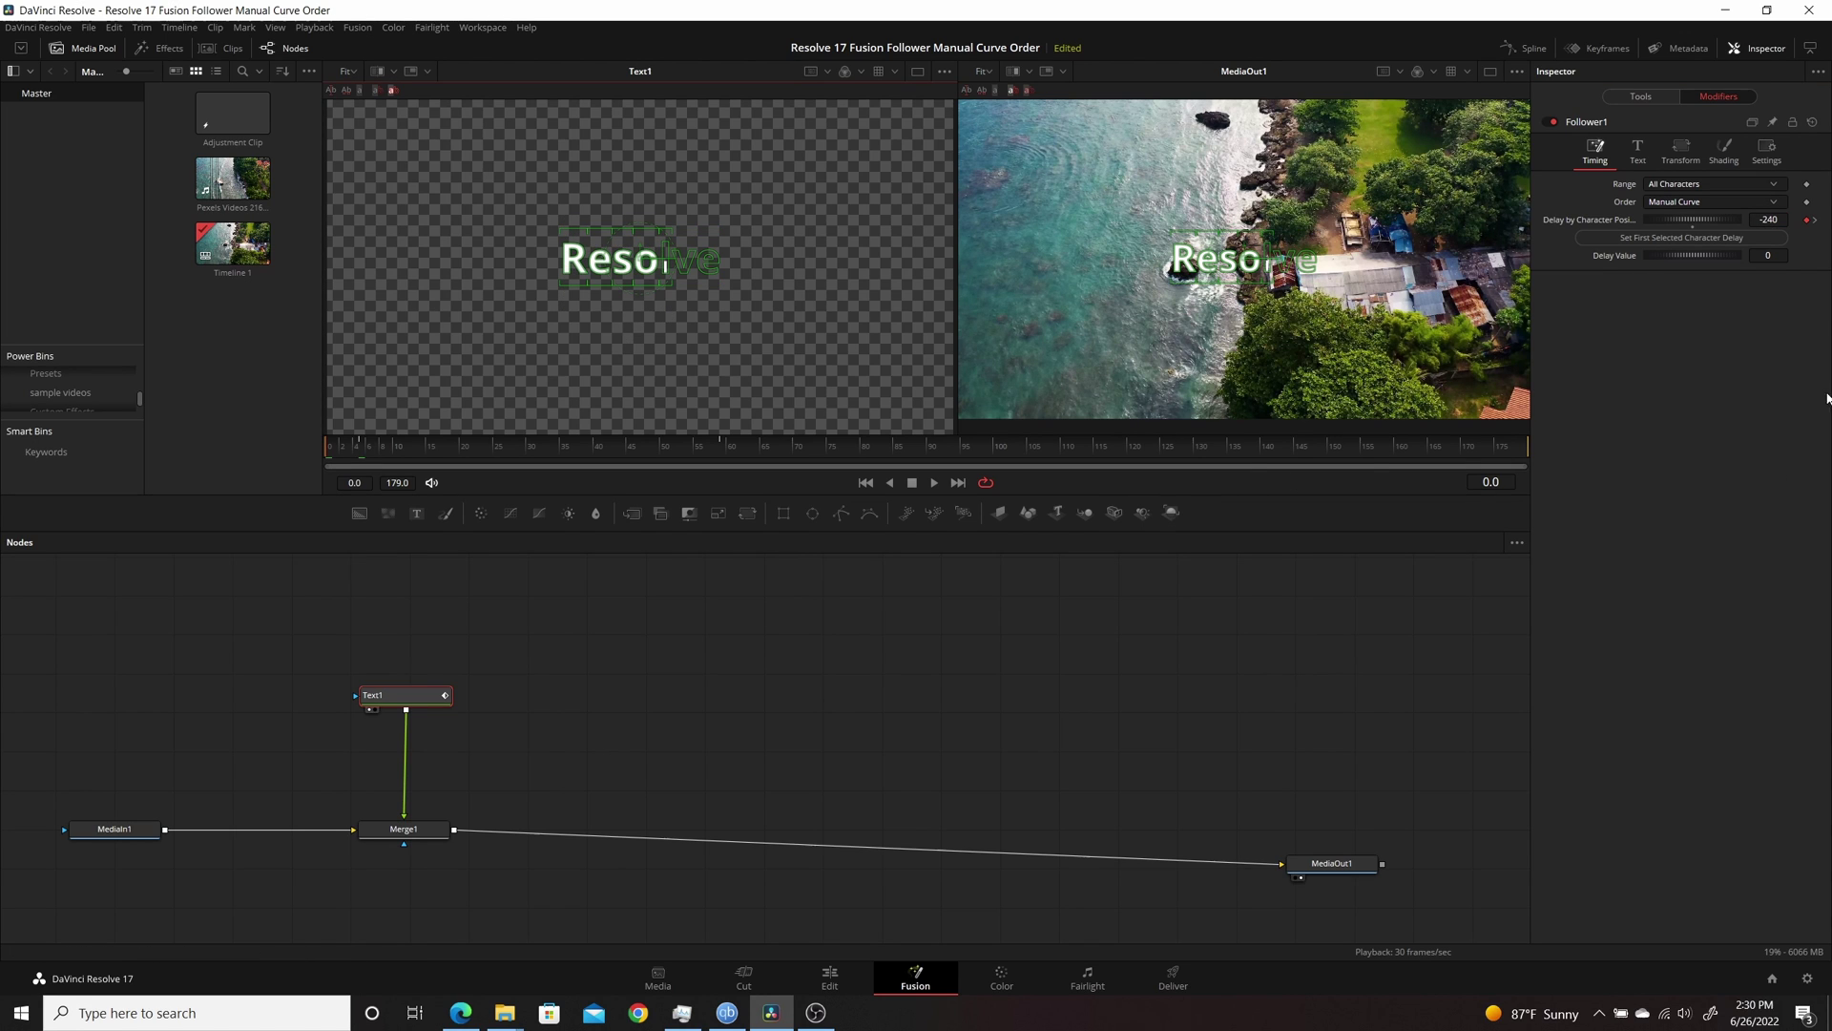
click(1770, 255)
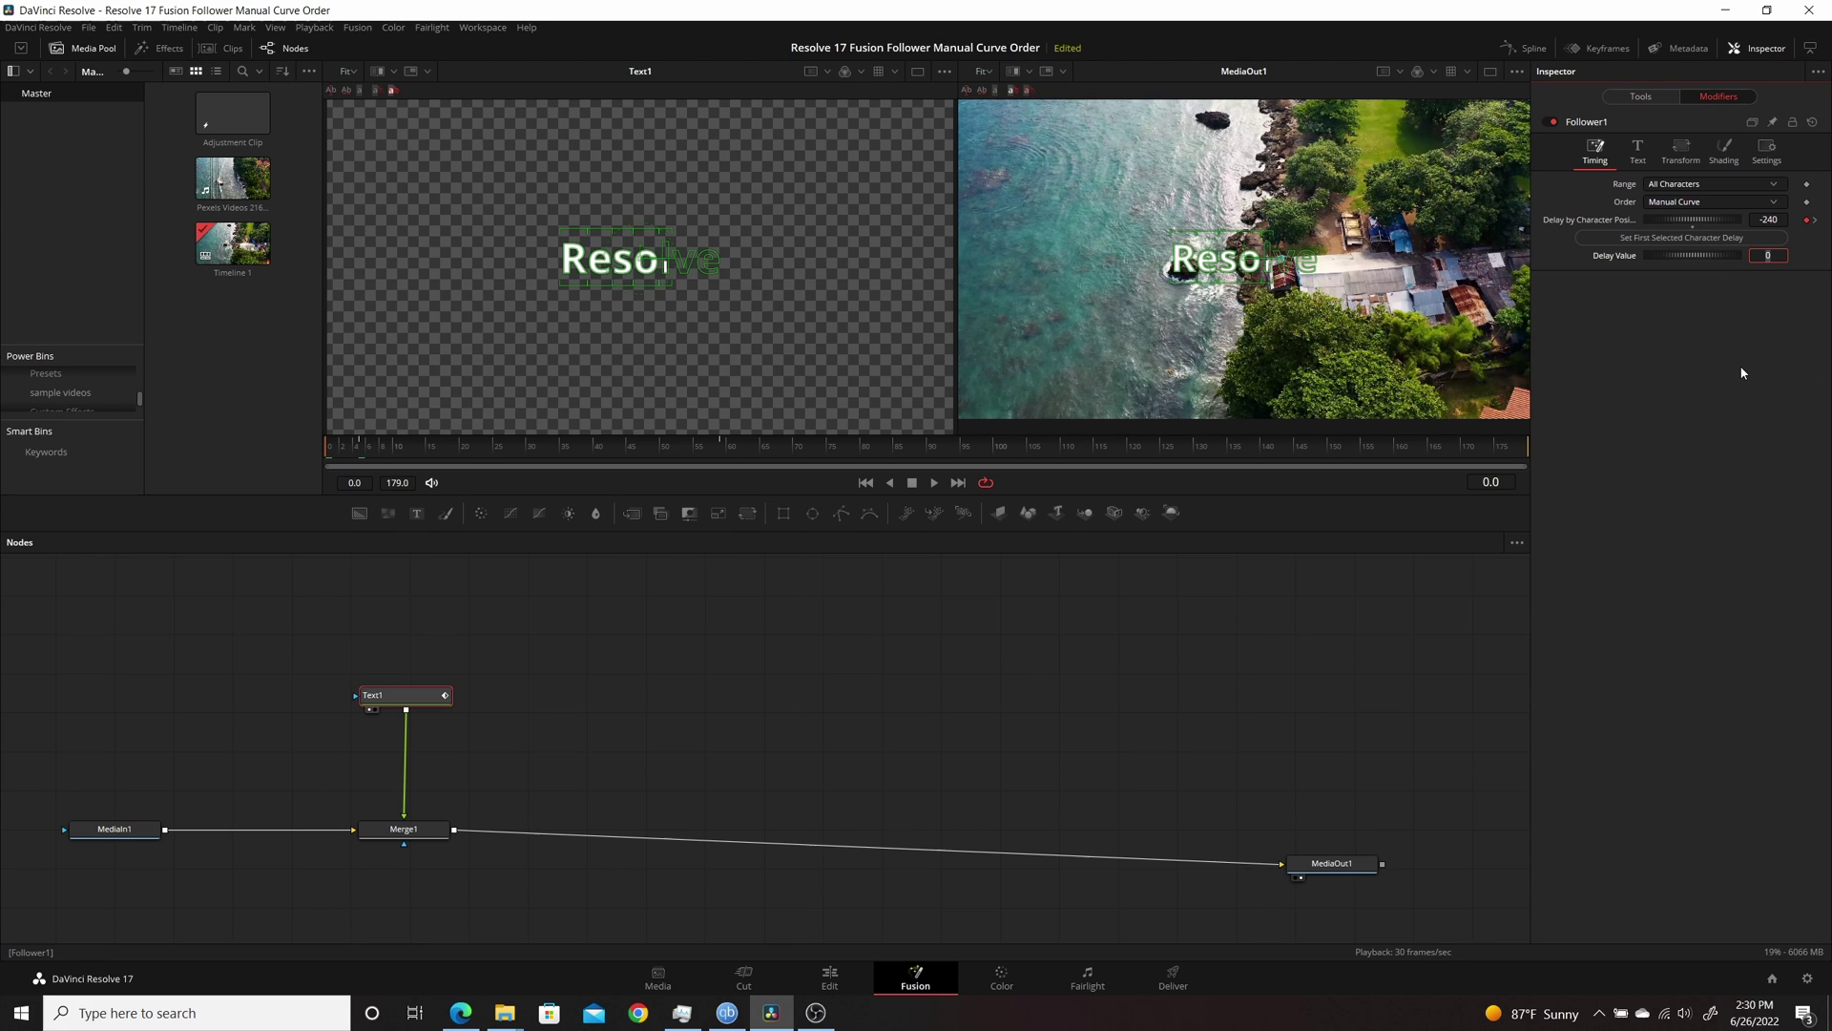
text(-300)
key(Return)
click(1769, 254)
text(-400)
key(Return)
click(1705, 240)
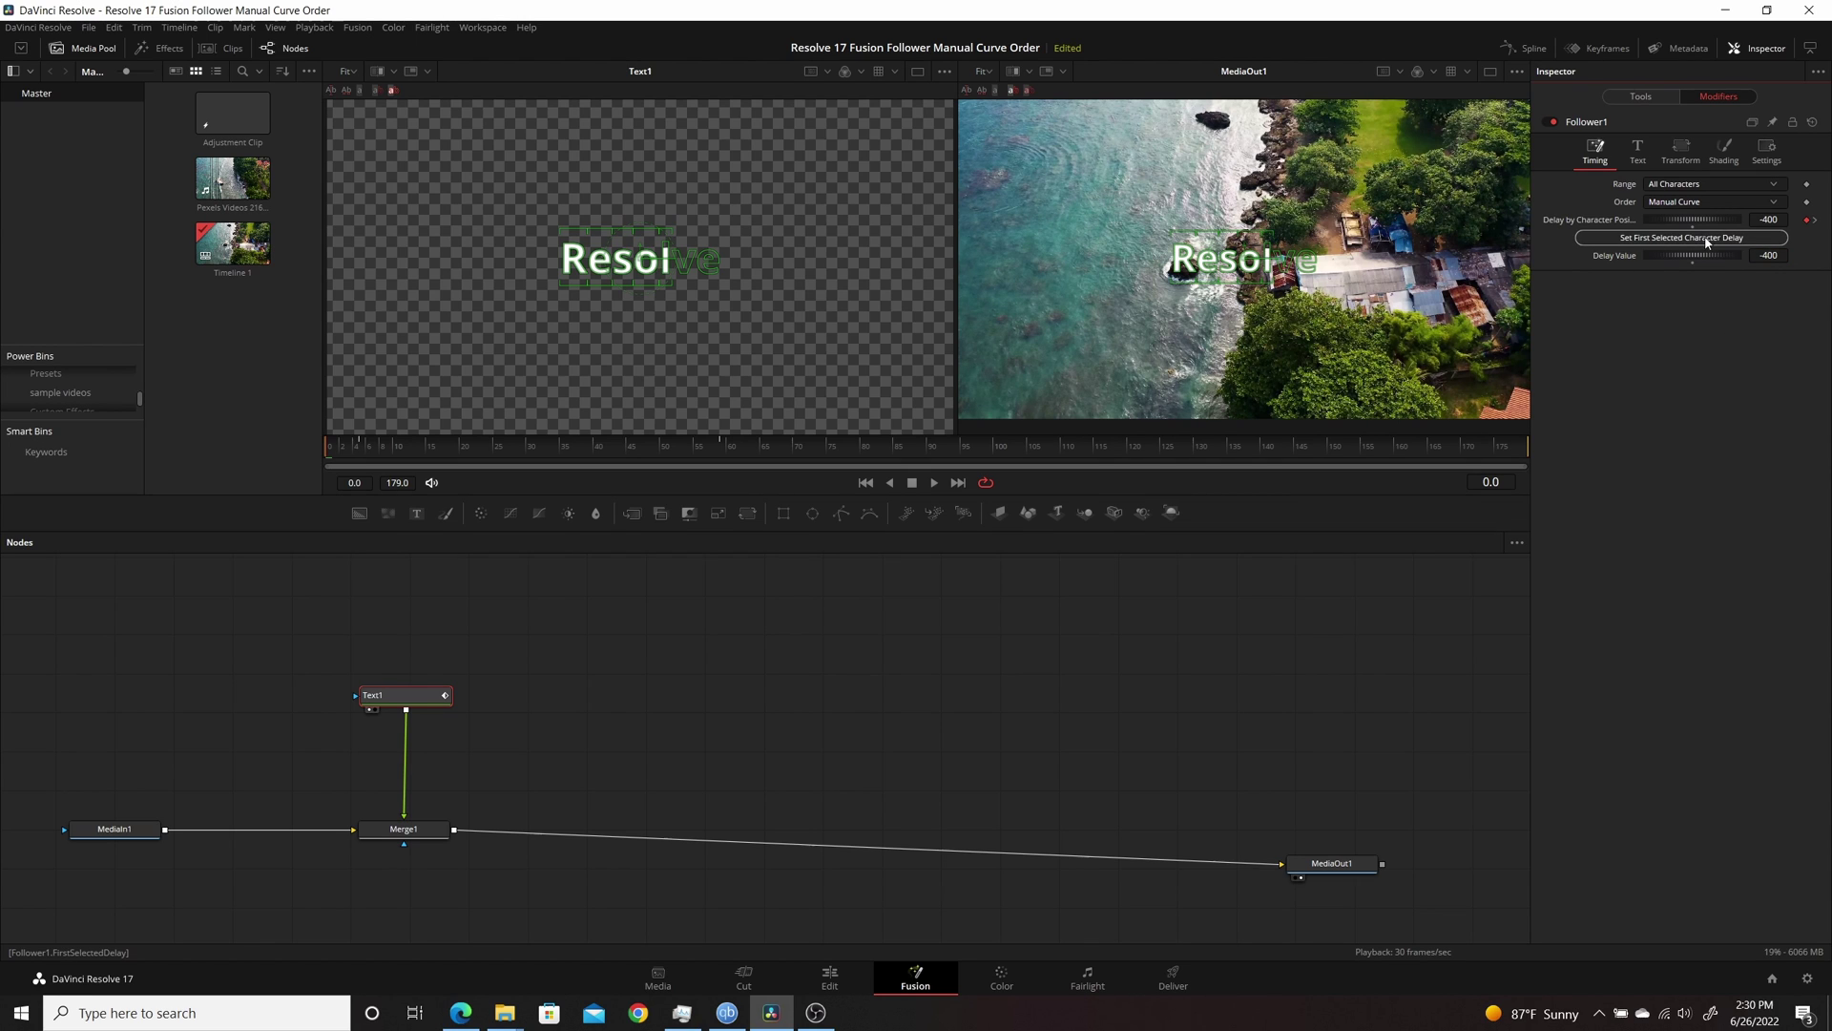
Step: Raise the Delay Value to -600 and apply it as the first selected character delay
click(1767, 256)
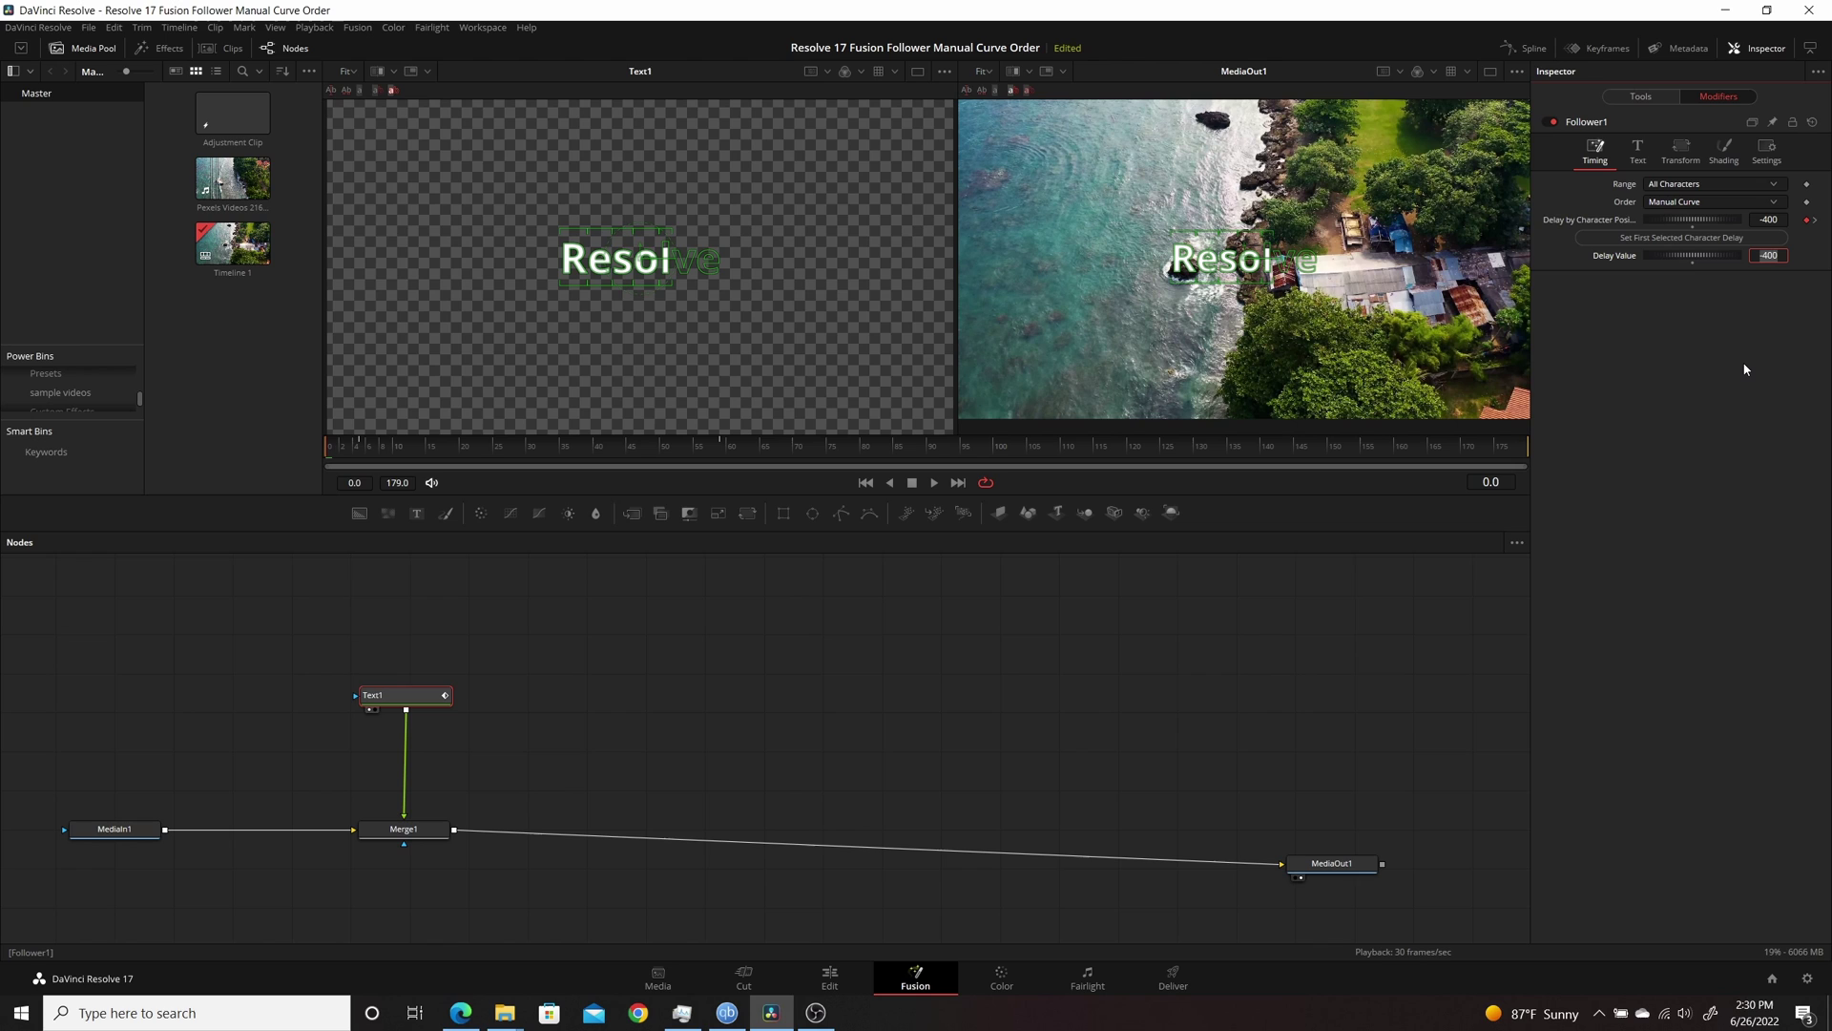
text(-600)
key(Return)
click(1708, 237)
mouse_move(334, 454)
mouse_down()
mouse_move(506, 471)
mouse_move(822, 458)
mouse_move(345, 466)
mouse_move(613, 458)
mouse_move(365, 461)
mouse_up()
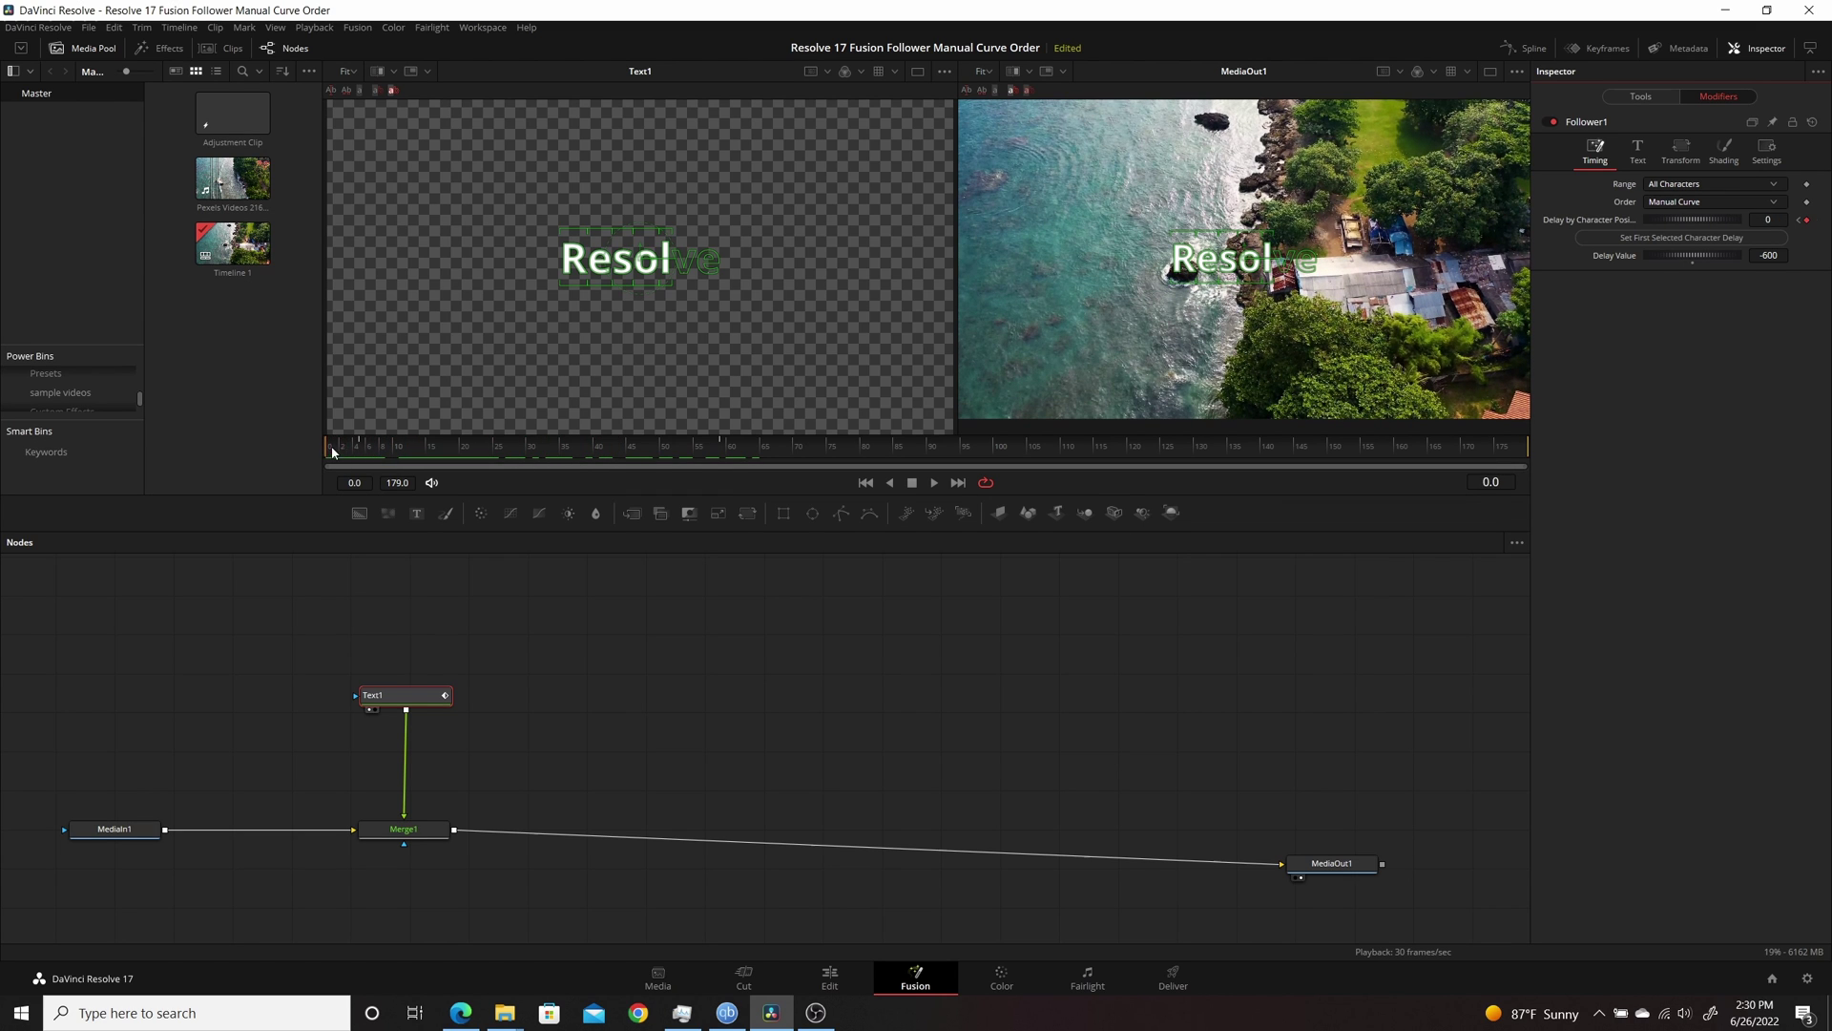
key(Right)
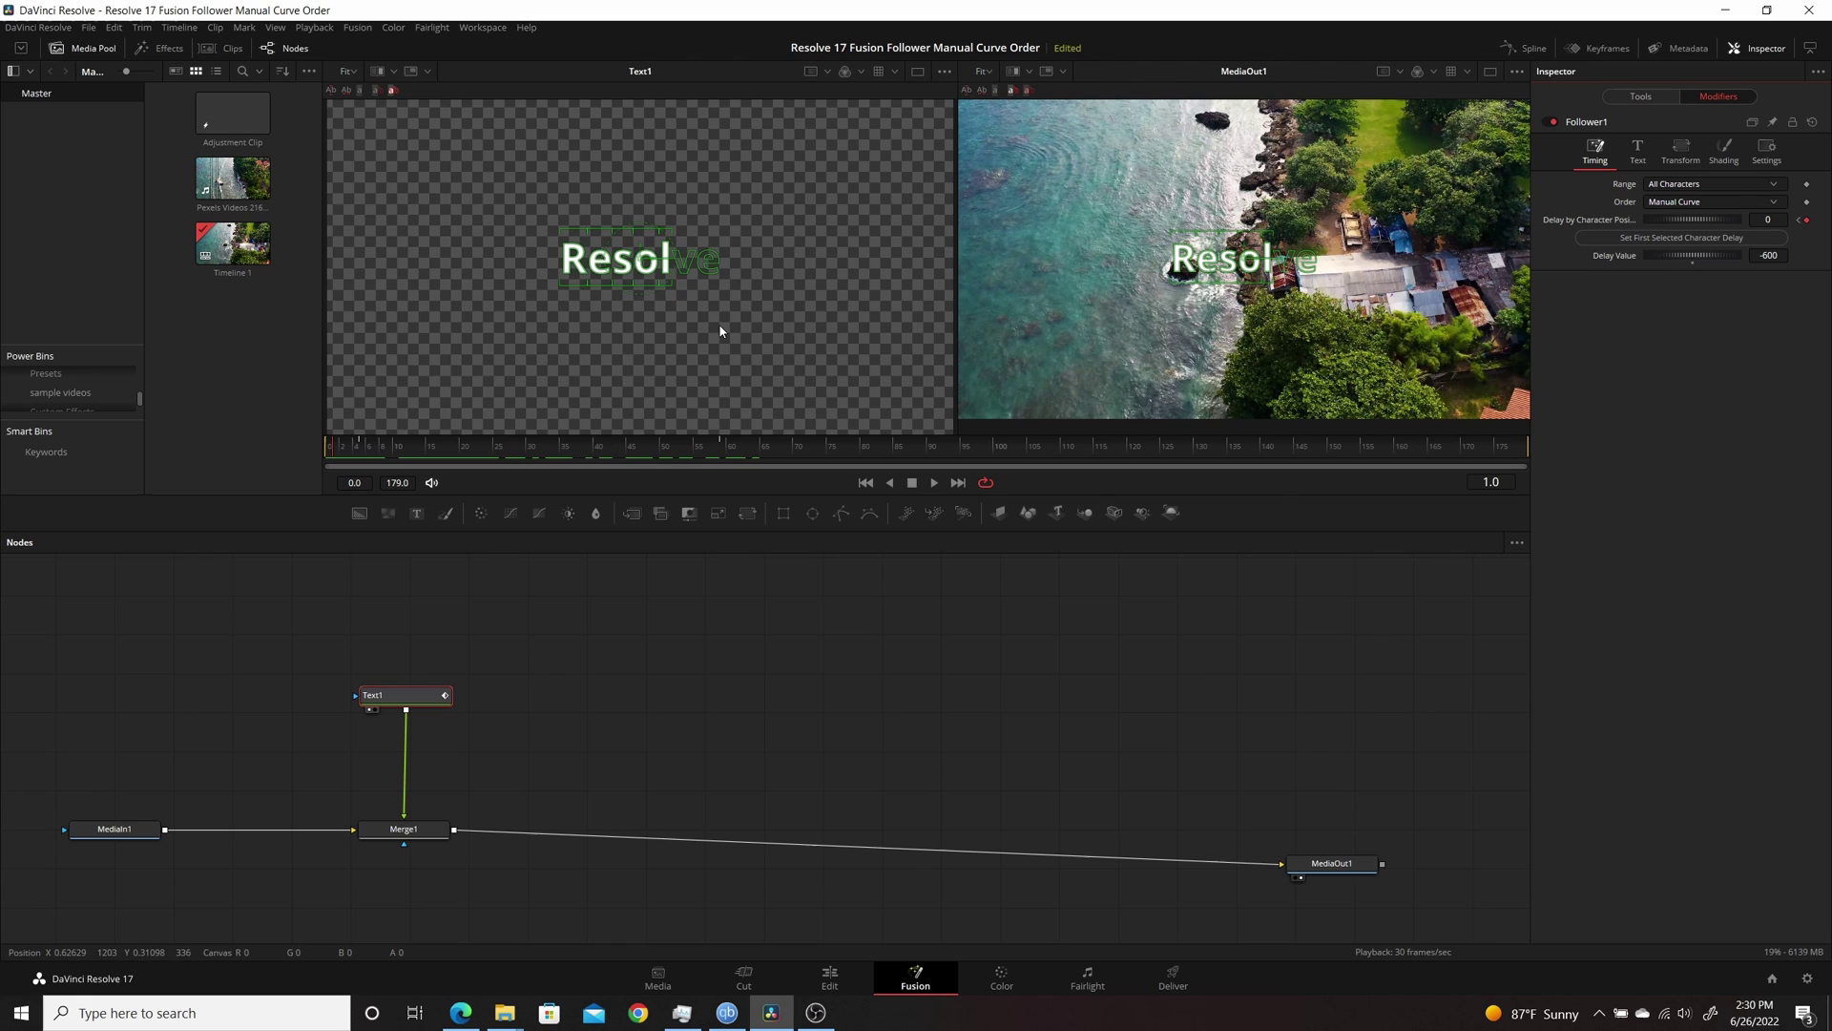